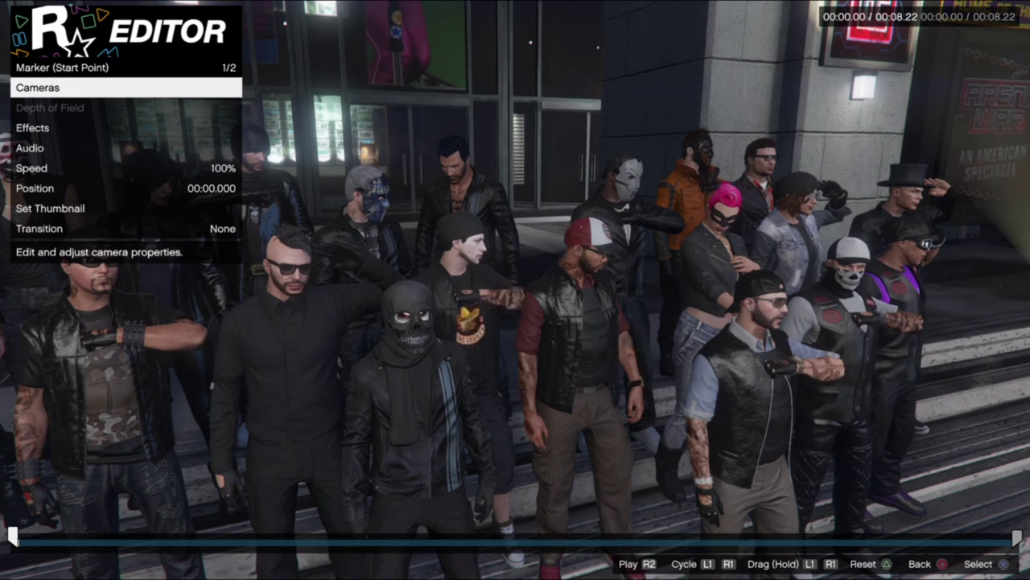
Step: Add a marker at 00:00.66 during playback, then return to the start-point marker
key("space")
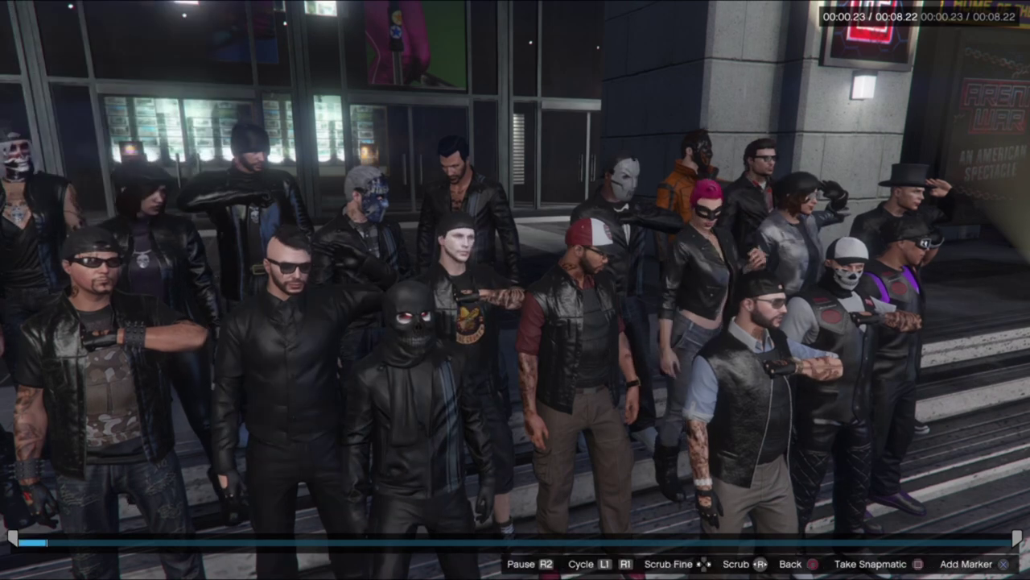
key("Return")
key("Right")
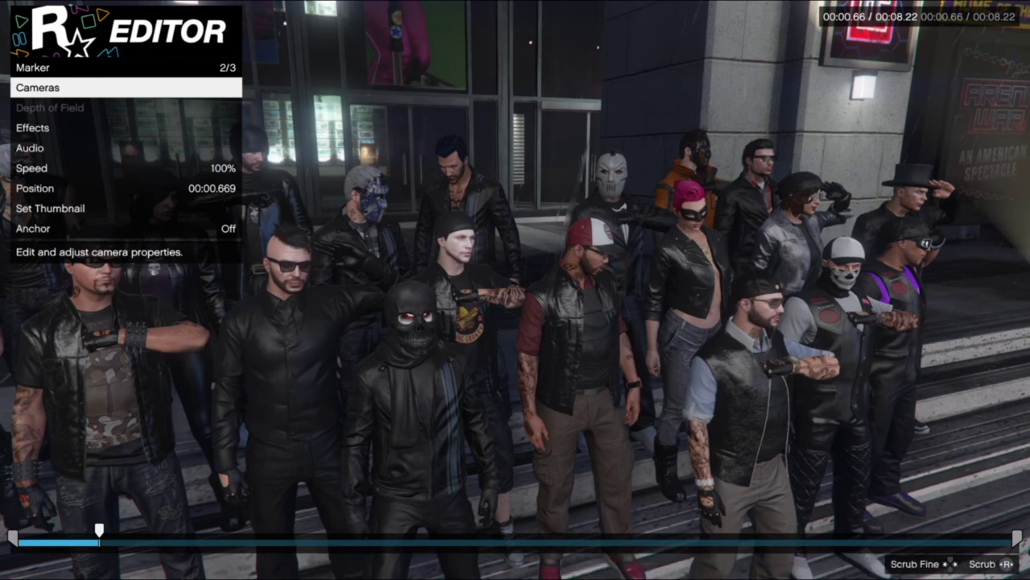
key("Right")
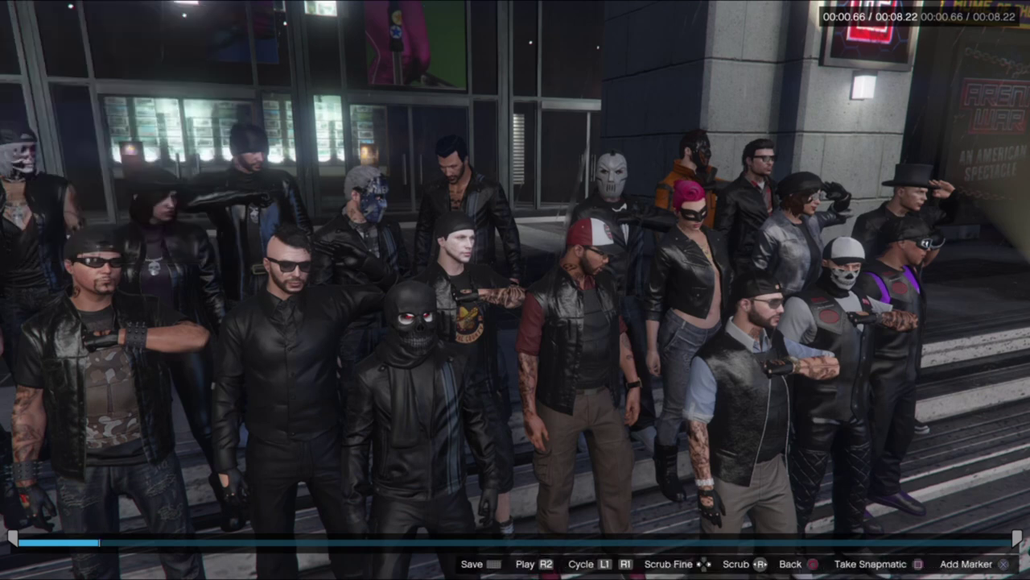
key("Left")
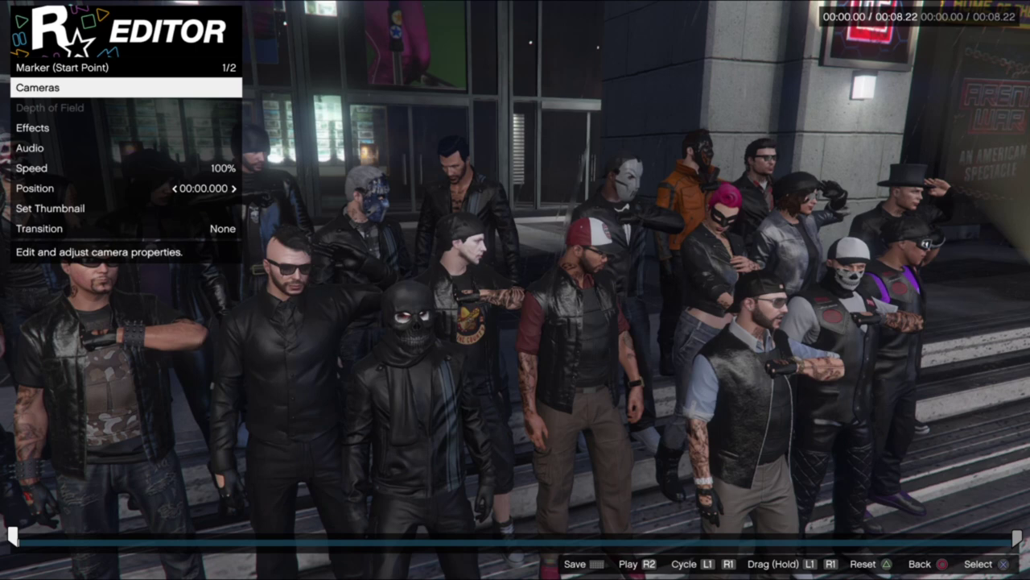
Step: Switch the start marker's camera type to Free Camera
key("Return")
key("Right")
key("Up")
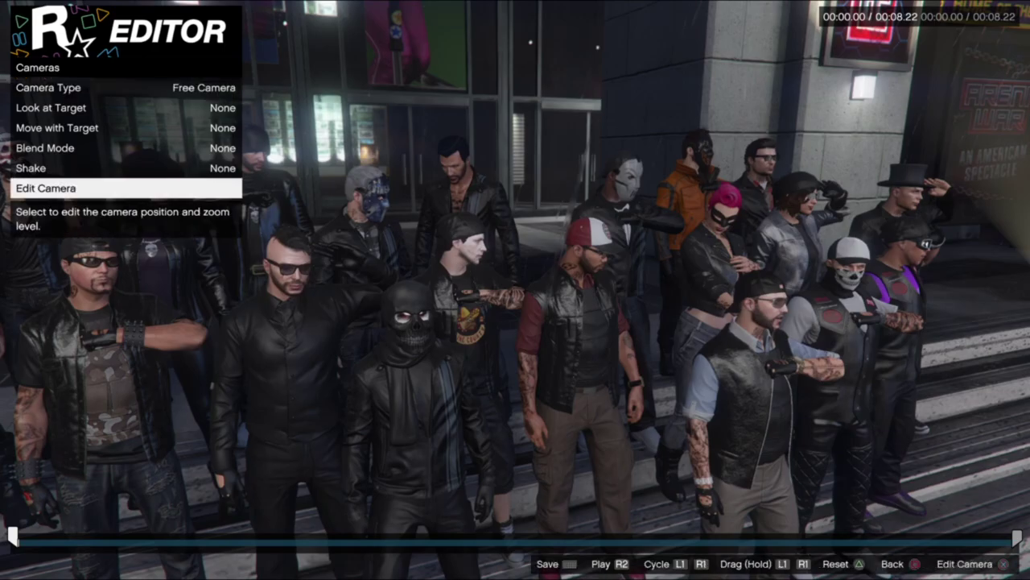
key("Return")
Step: Frame the skull-masked biker in a tight 4.50x free-camera close-up
key("s")
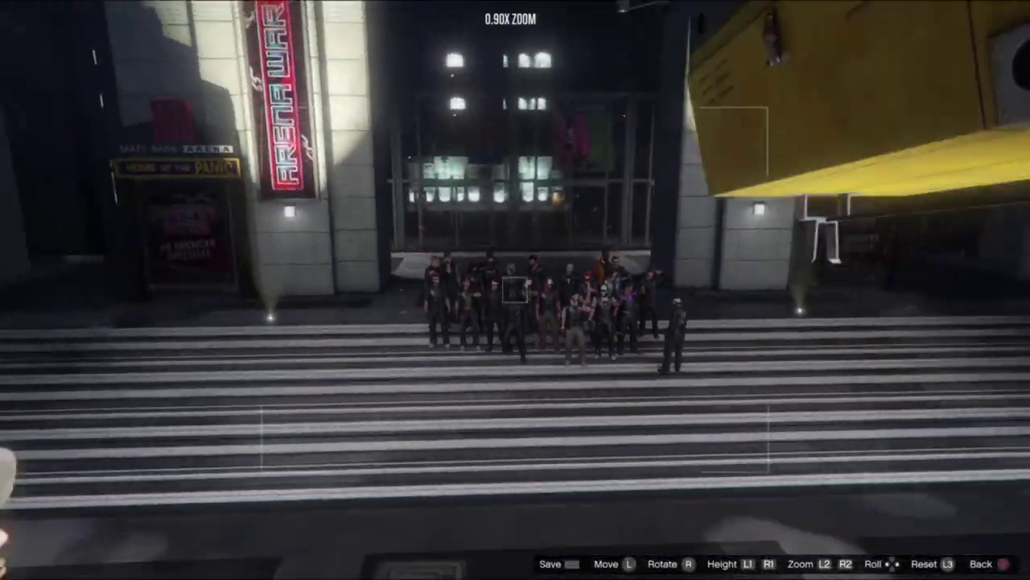
scroll(515, 290, "up", 5)
scroll(515, 290, "up", 10)
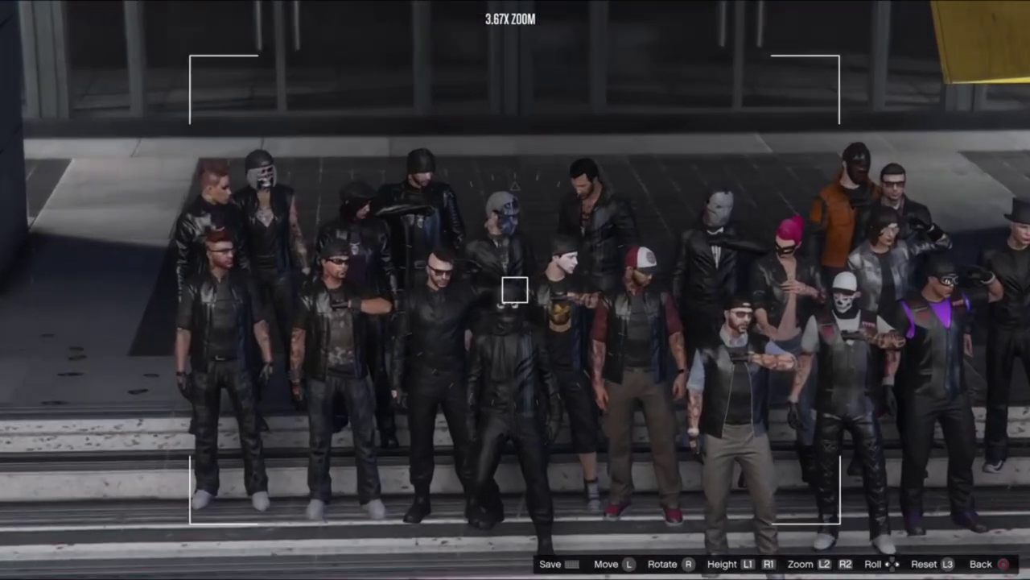
scroll(516, 290, "up", 3)
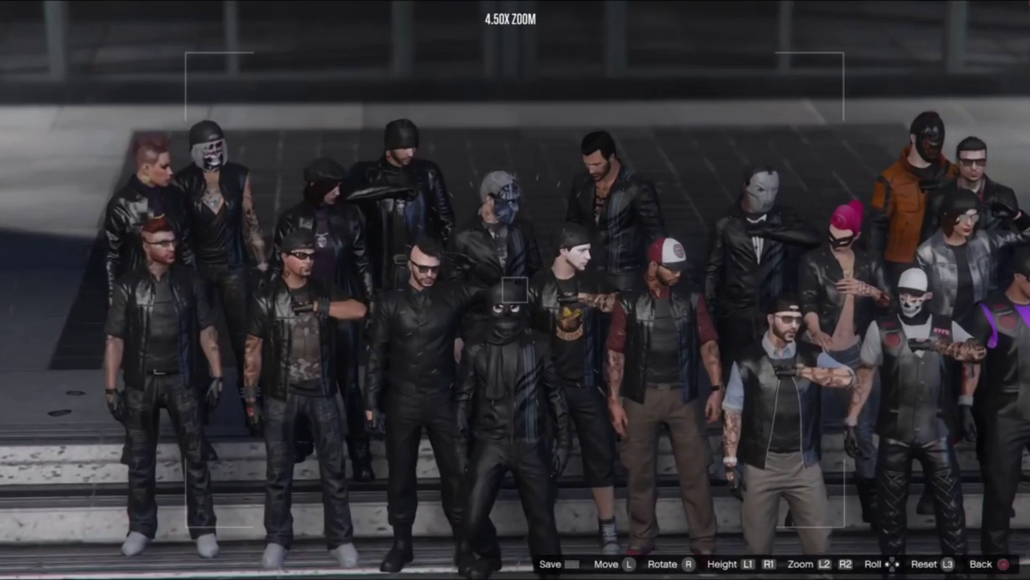
key("w")
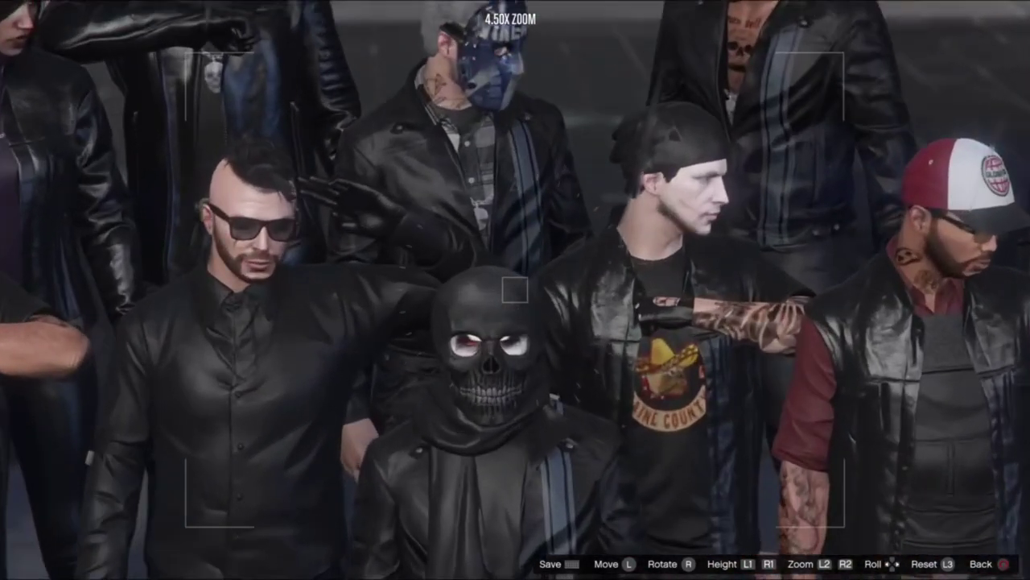
key("w")
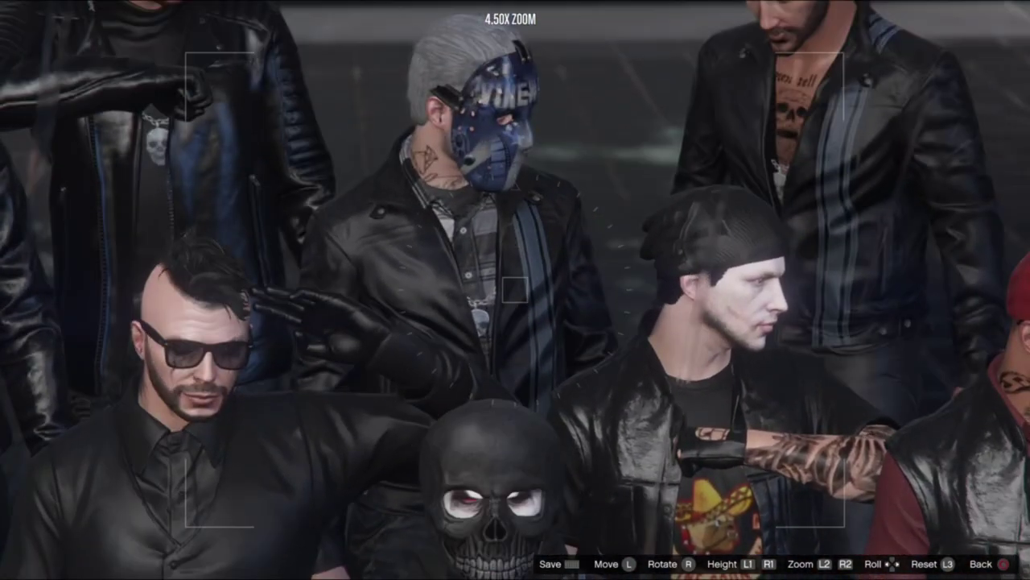
key("Escape")
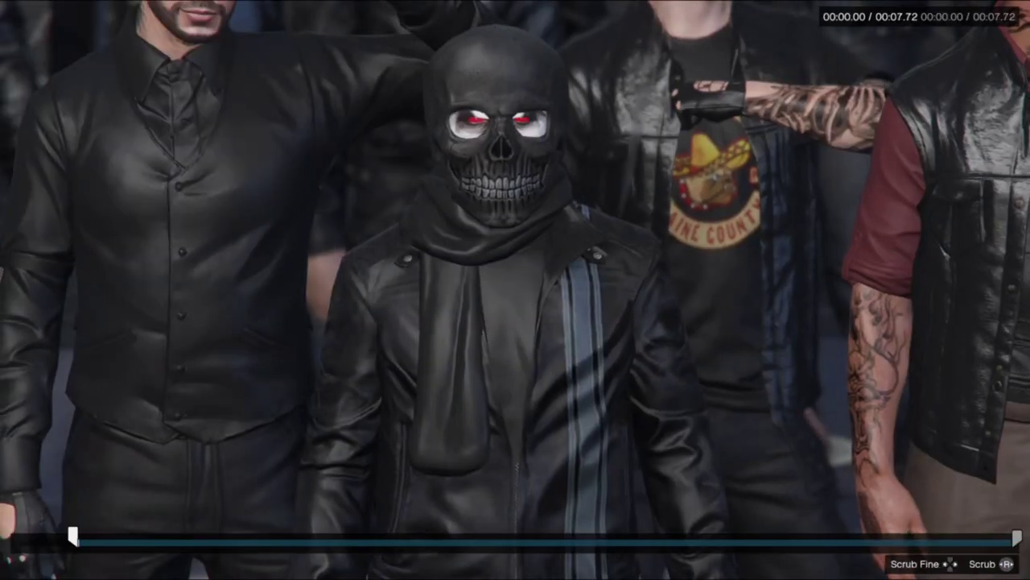
Step: Apply the Gonzo filter to the start marker at 21% intensity
key("Escape")
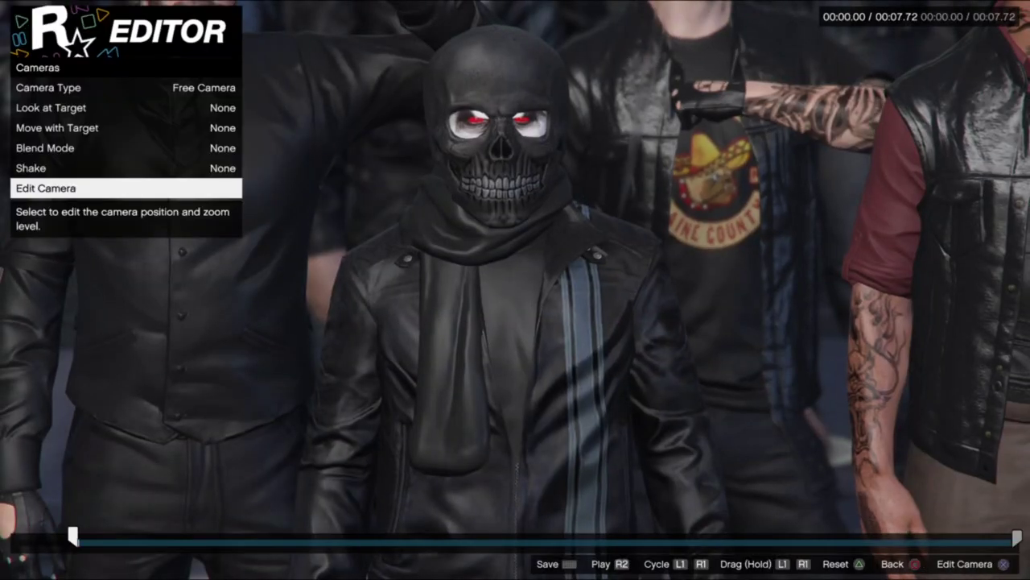
key("Escape")
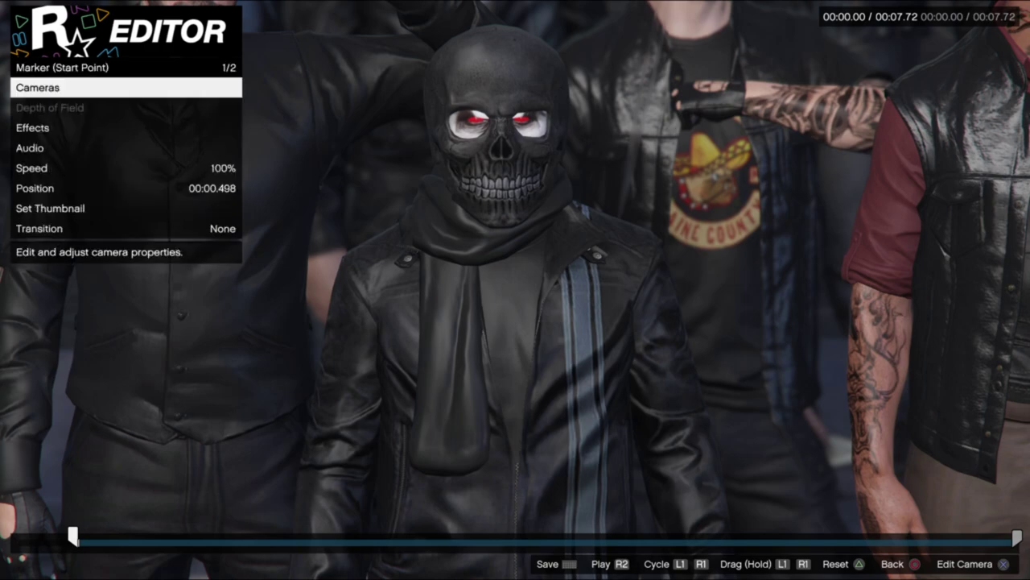
key("Down")
key("Return")
key("Right")
key("Down")
key("Left")
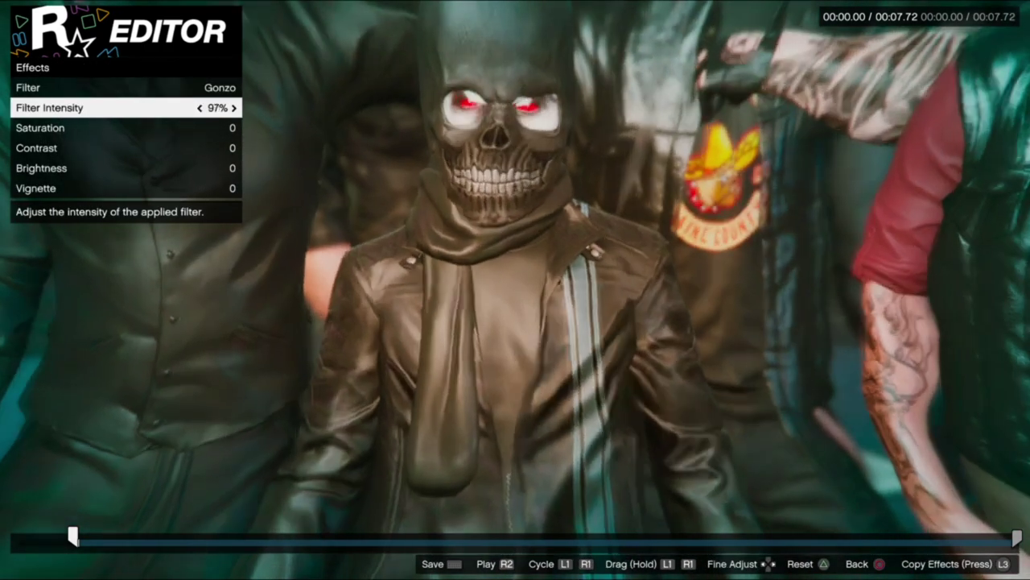
key("Left")
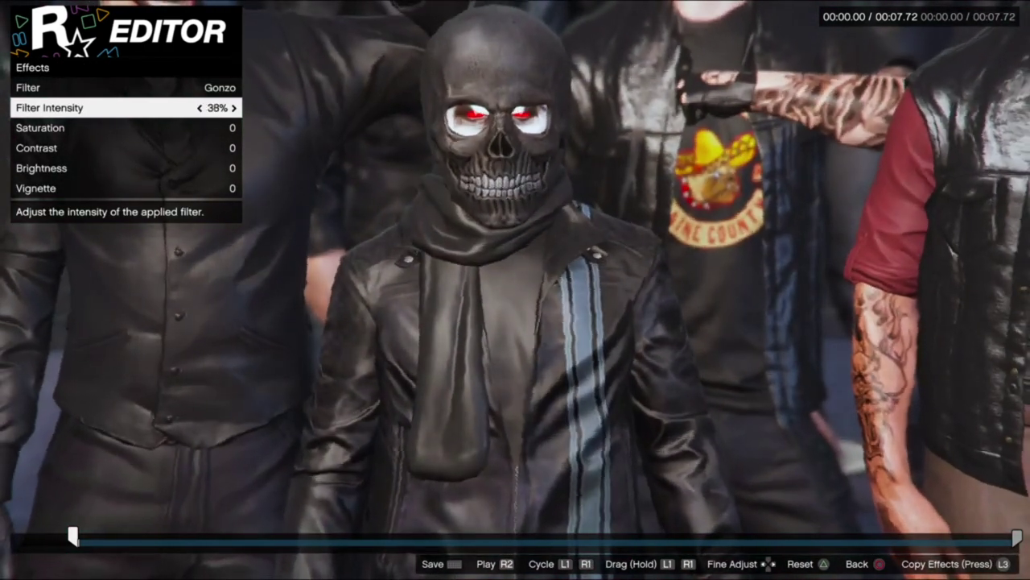
key("Left")
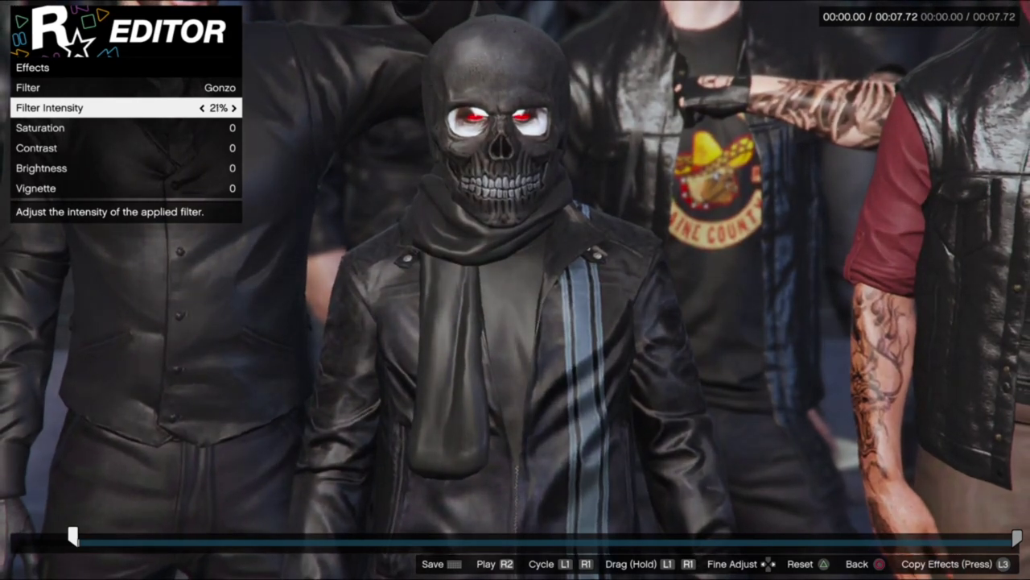
Step: Set the grade's saturation to 5, contrast to 76 and brightness to -8
key("Down")
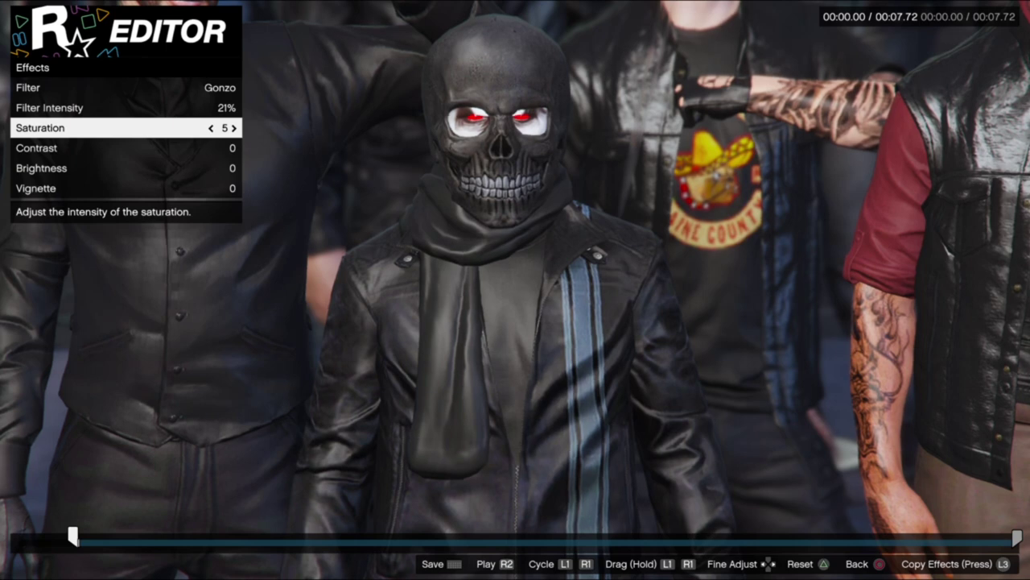
key("Down")
key("Right")
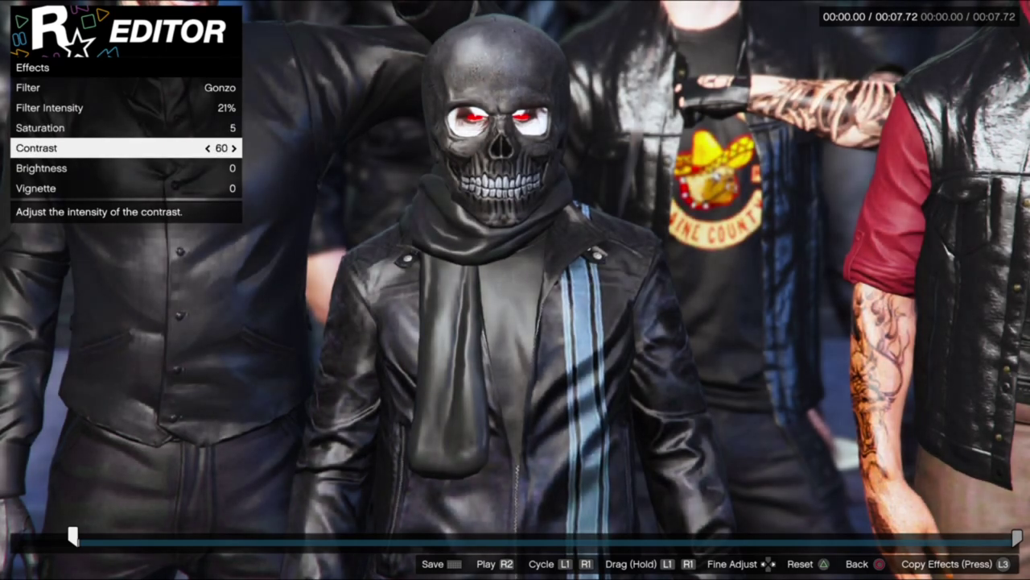
key("Left")
key("Left")
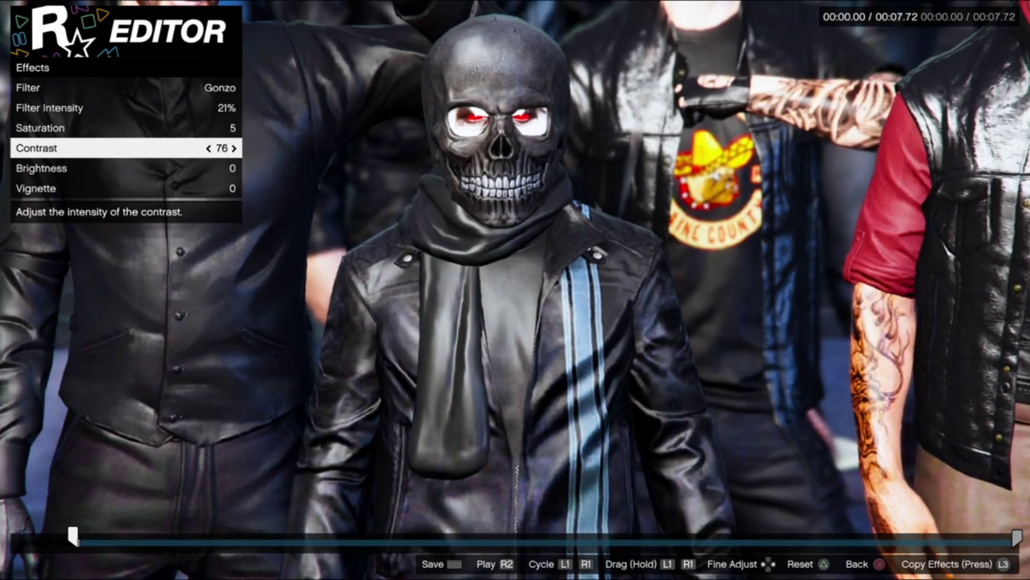
key("Down")
key("Left")
key("Left")
key("Left")
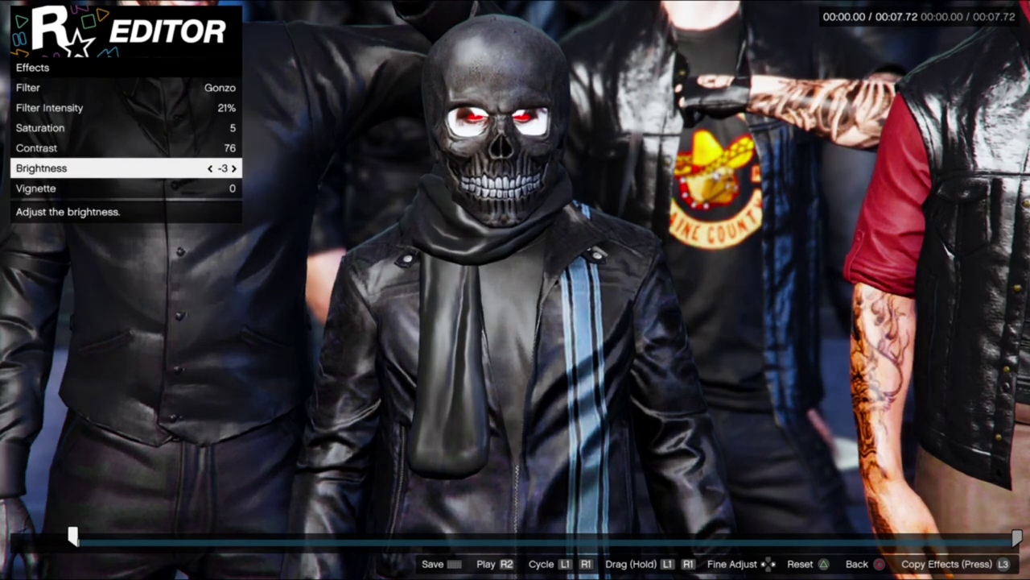
key("Left")
key("Left")
key("Left")
key("Left")
key("Left")
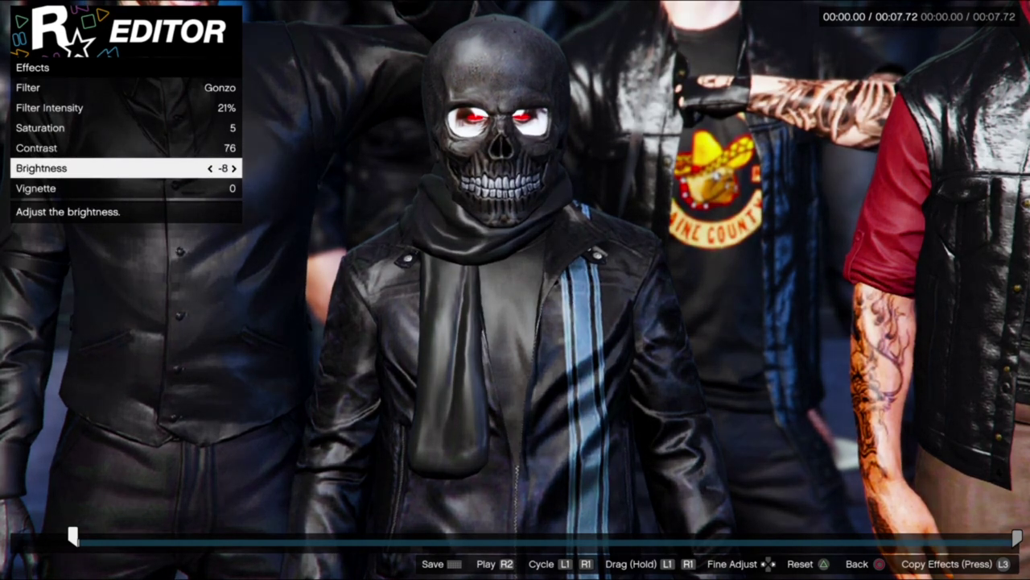
key("Escape")
key("Up")
Step: Push the free camera closer onto the skull mask at 4.50x, previewing with the HUD hidden
key("Return")
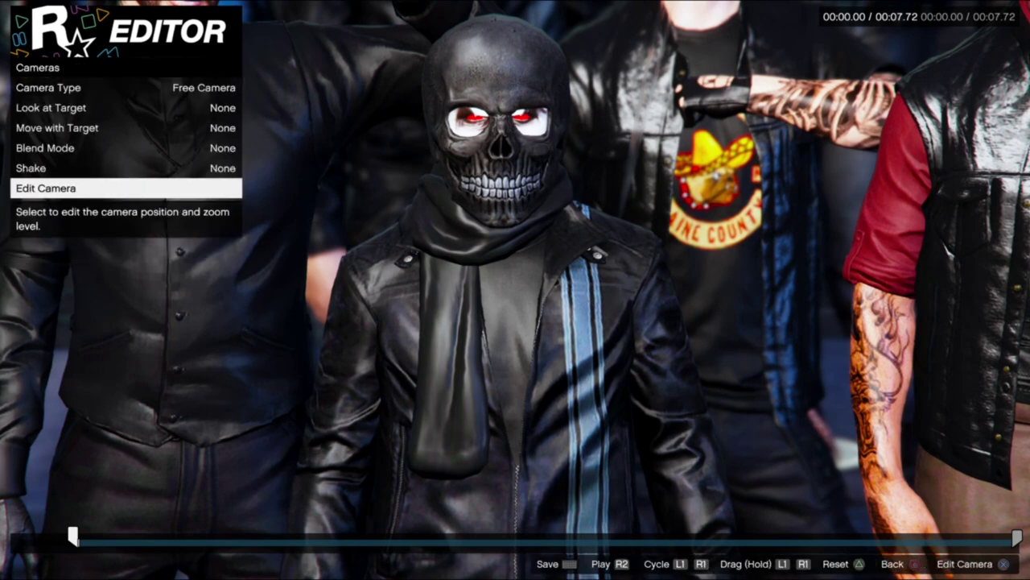
key("Return")
key("w")
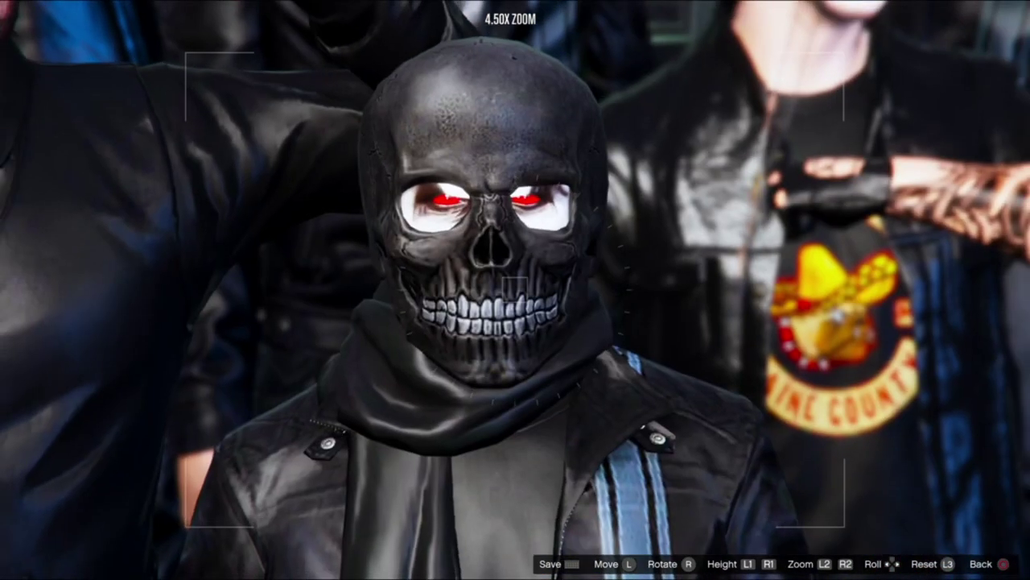
key("h")
key("h")
key("Escape")
key("Escape")
Step: Reopen the start marker's effects and try brightness values between about -7 and 7
key("Down")
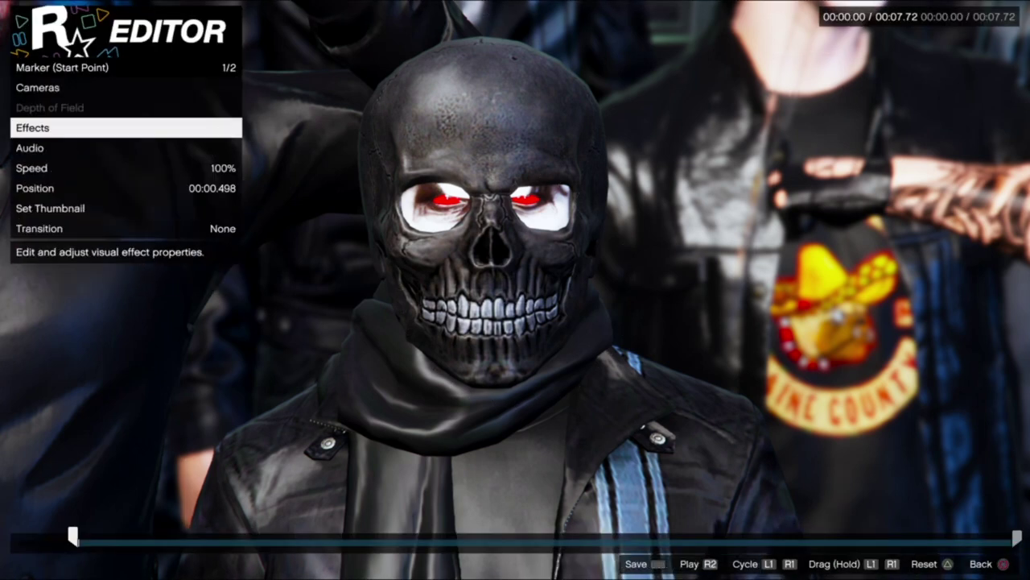
key("Return")
key("Down")
key("Down")
key("Down")
key("Down")
key("Left")
key("Left")
key("Left")
key("Left")
key("Left")
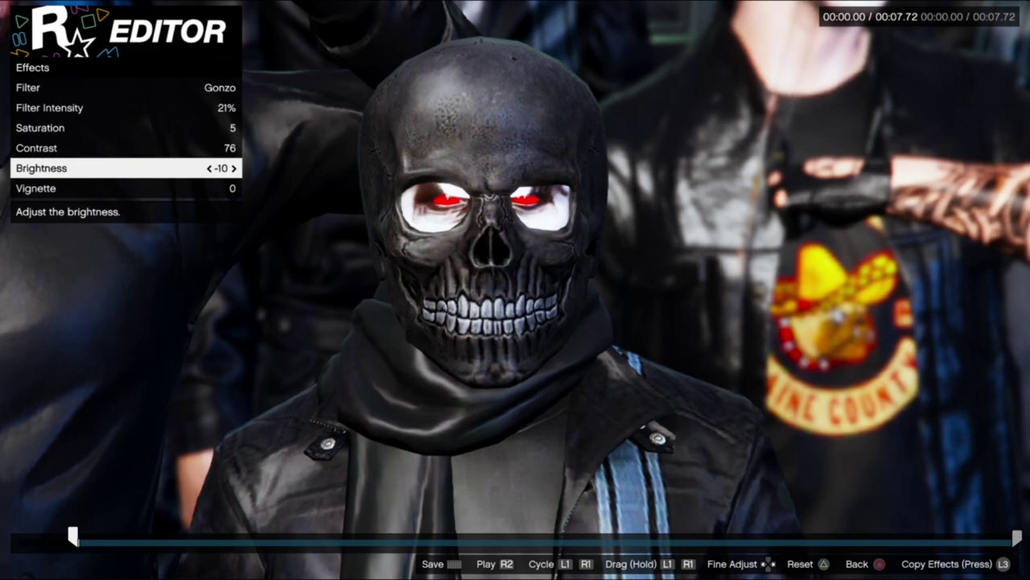
key("Right")
key("Right")
key("Right")
key("Right")
key("Right")
key("Right")
key("Right")
key("Right")
key("Right")
key("Right")
key("Right")
key("Right")
key("Right")
key("Right")
key("Right")
key("Right")
key("Right")
key("Right")
key("Right")
key("Right")
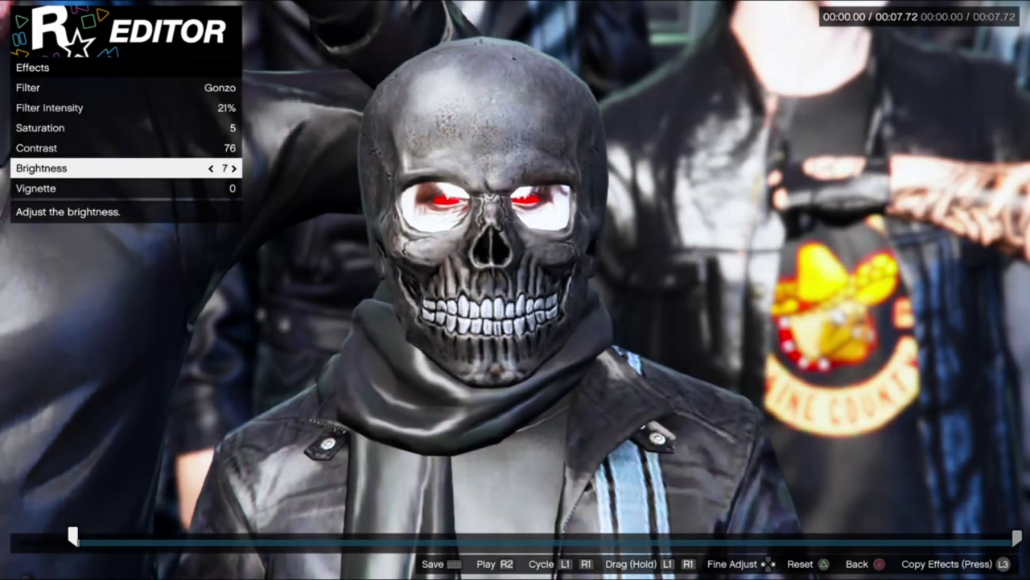
key("Left")
key("Left")
key("Left")
key("Left")
key("Left")
key("Left")
key("Left")
key("Left")
key("Left")
key("Left")
key("Left")
key("Left")
key("Right")
key("Right")
key("Right")
key("Right")
key("Right")
key("Left")
key("Left")
key("Left")
key("Left")
key("Left")
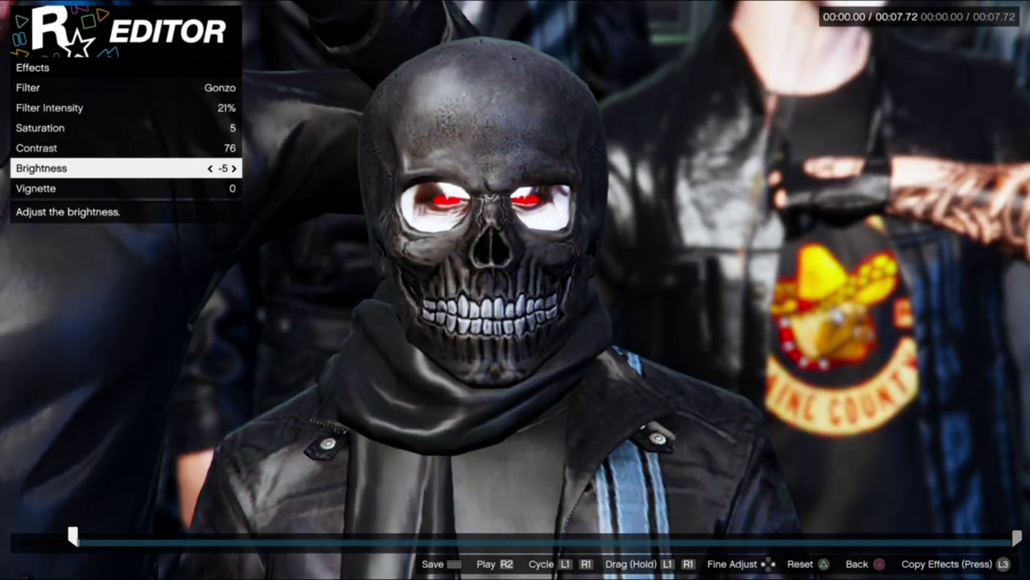
key("Right")
Step: Settle the grade at contrast 86, saturation 4 and brightness -6, then preview the clip
key("Up")
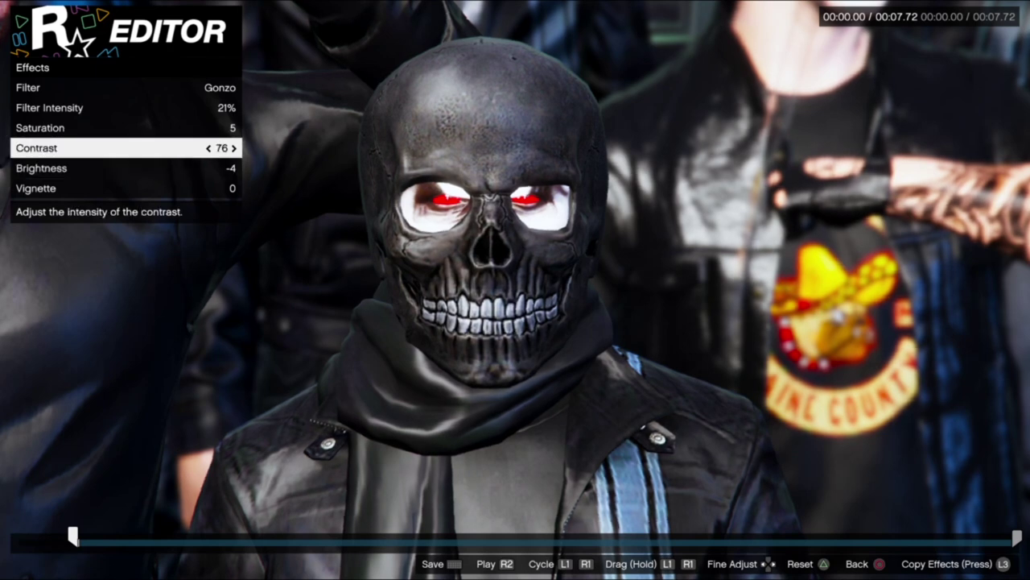
key("Right")
key("Right")
key("Right")
key("Right")
key("Right")
key("Right")
key("Right")
key("Right")
key("Right")
key("Right")
key("Right")
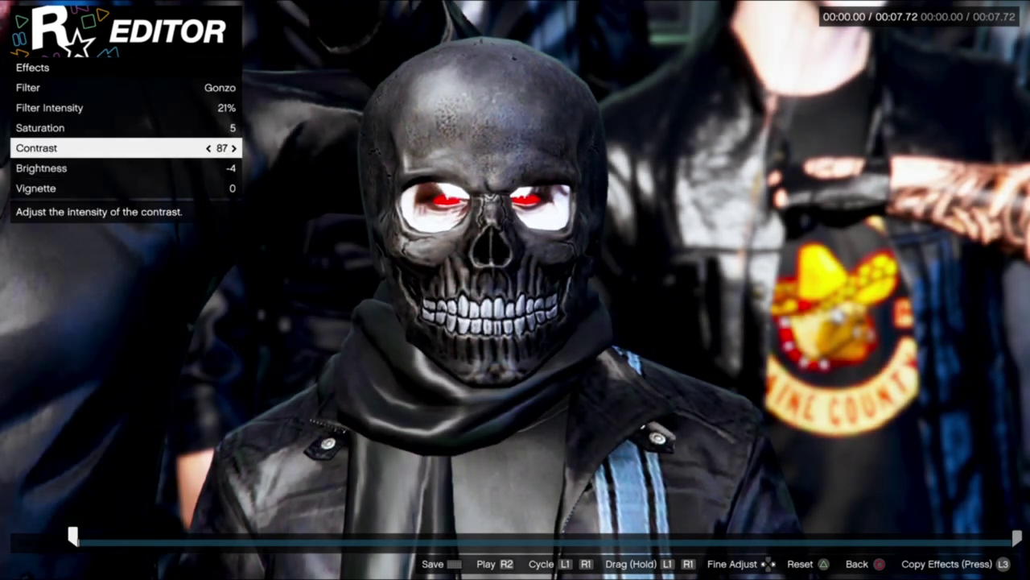
key("Left")
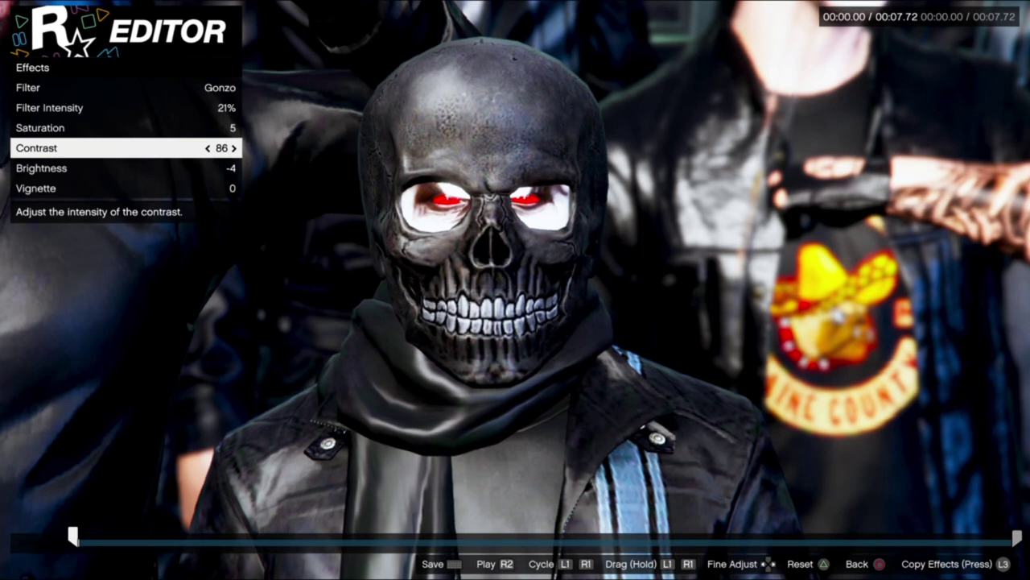
key("Up")
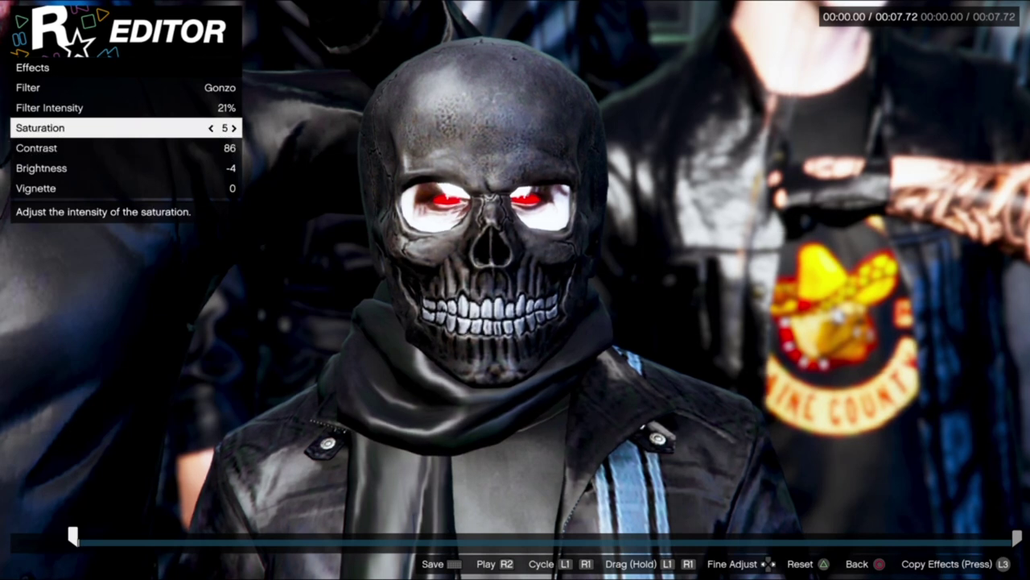
key("Down")
key("Down")
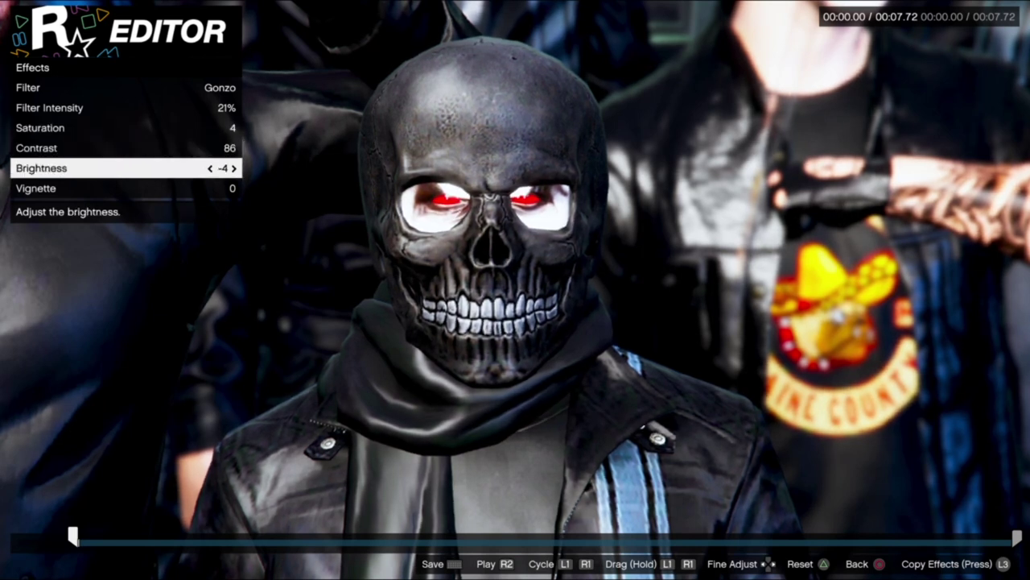
key("Left")
key("Left")
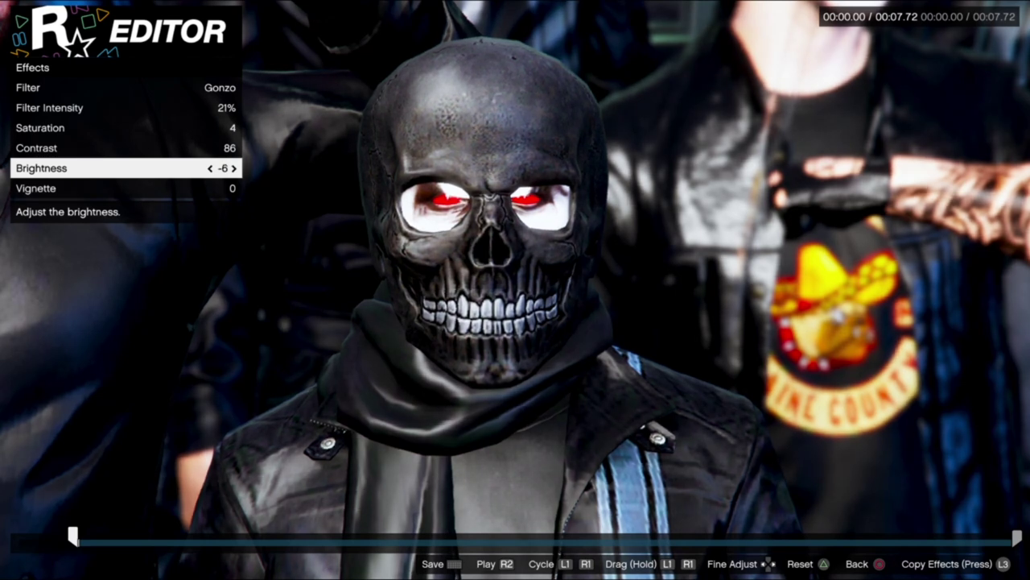
key("Escape")
key("Escape")
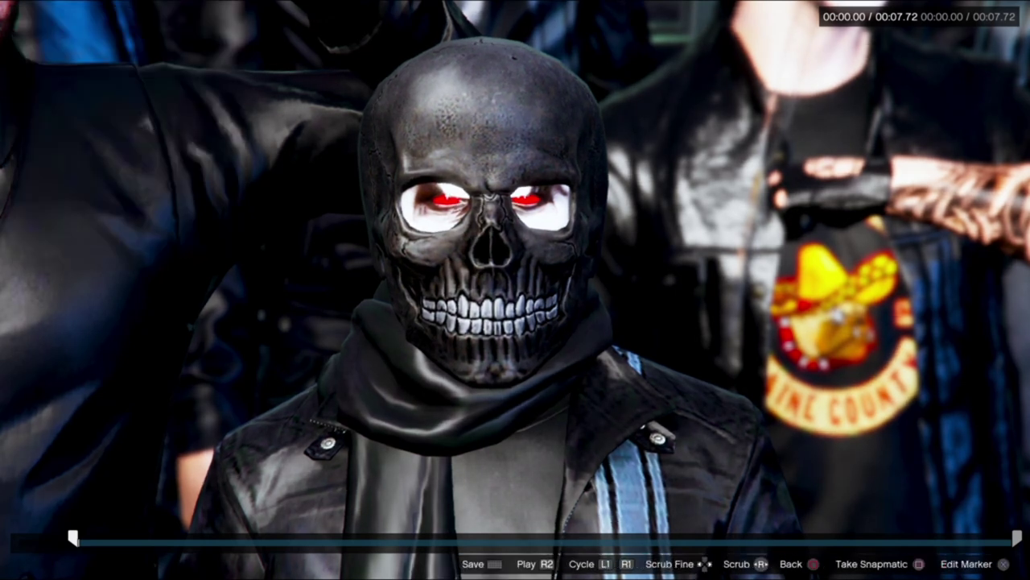
key("space")
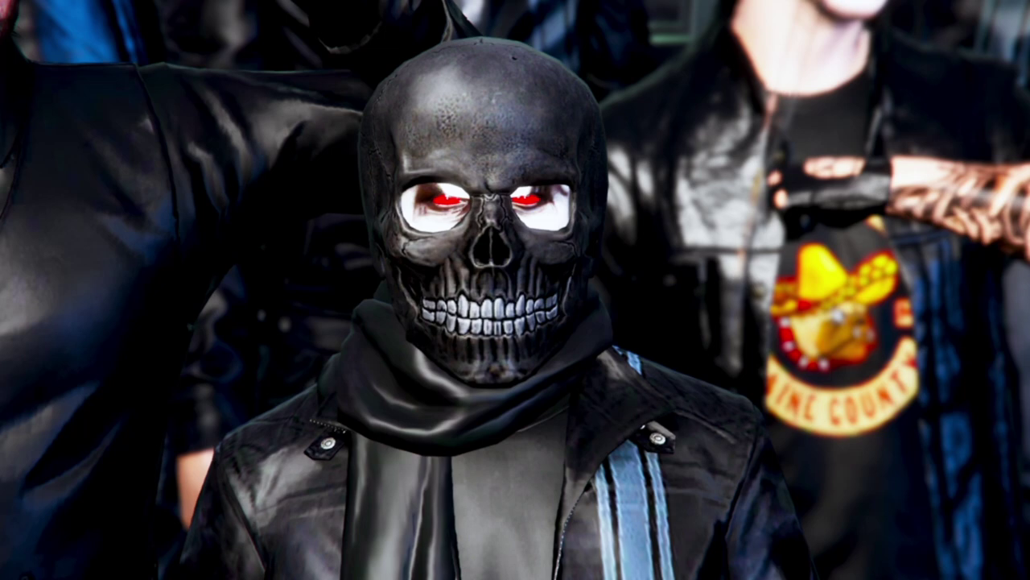
Step: Reposition the free camera down the jacket, then push it tight onto the scarf and chest
key("space")
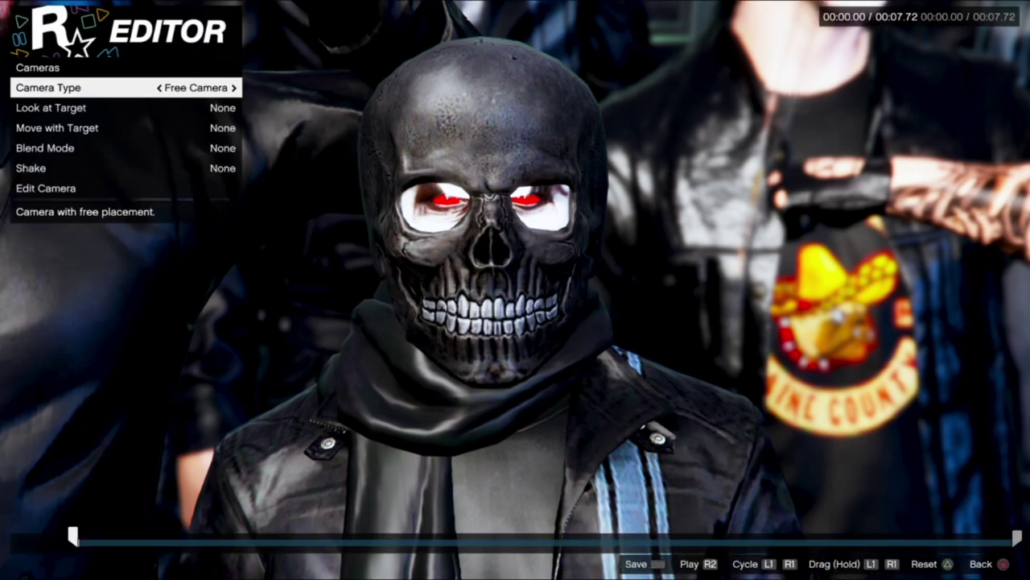
key("Up")
key("Return")
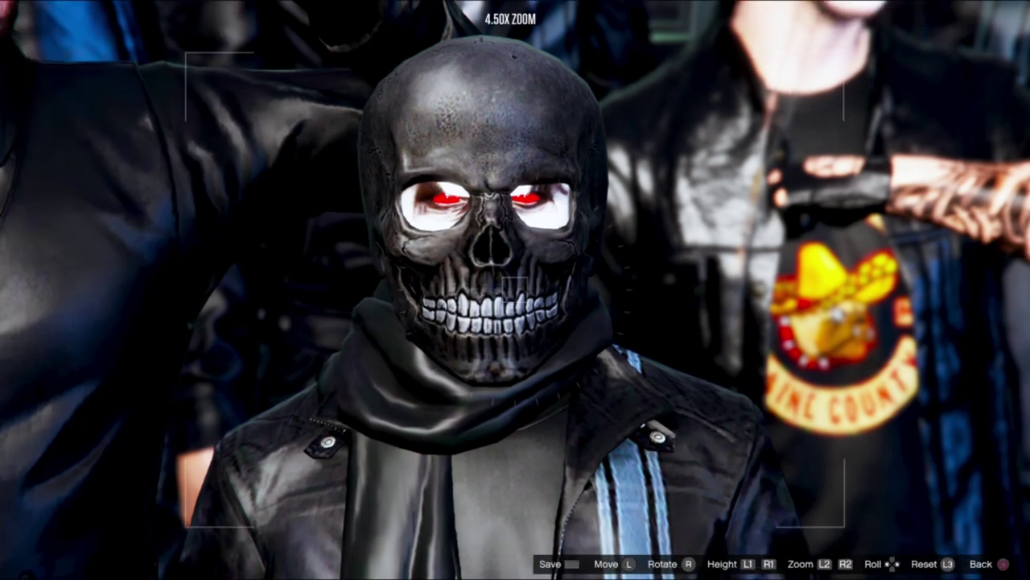
key("q")
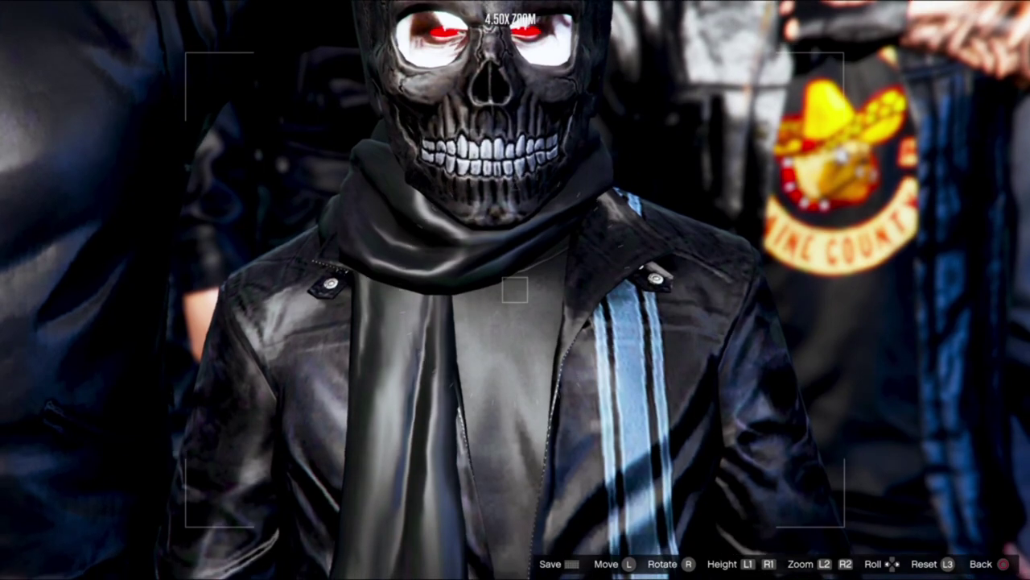
key("q")
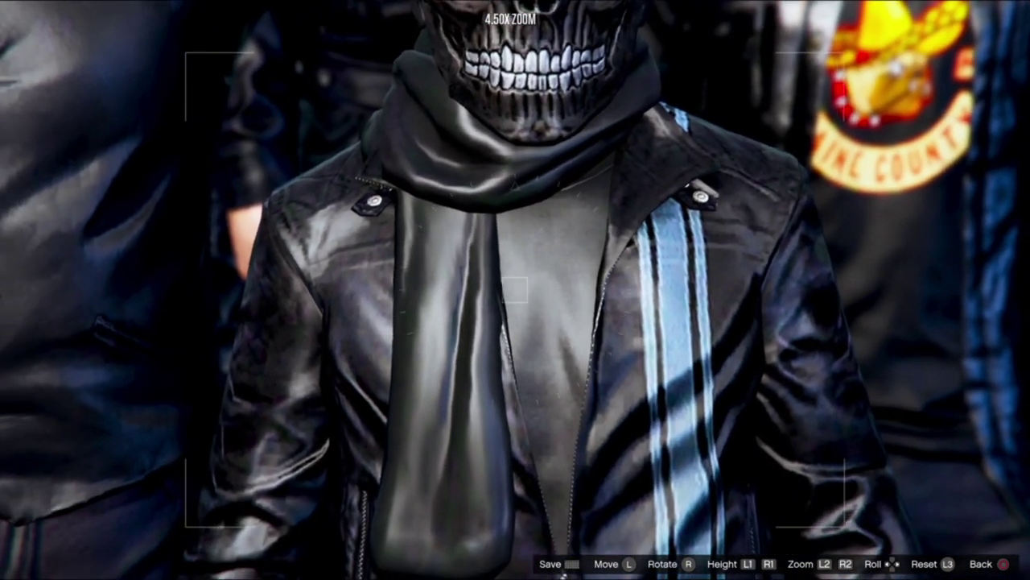
key("q")
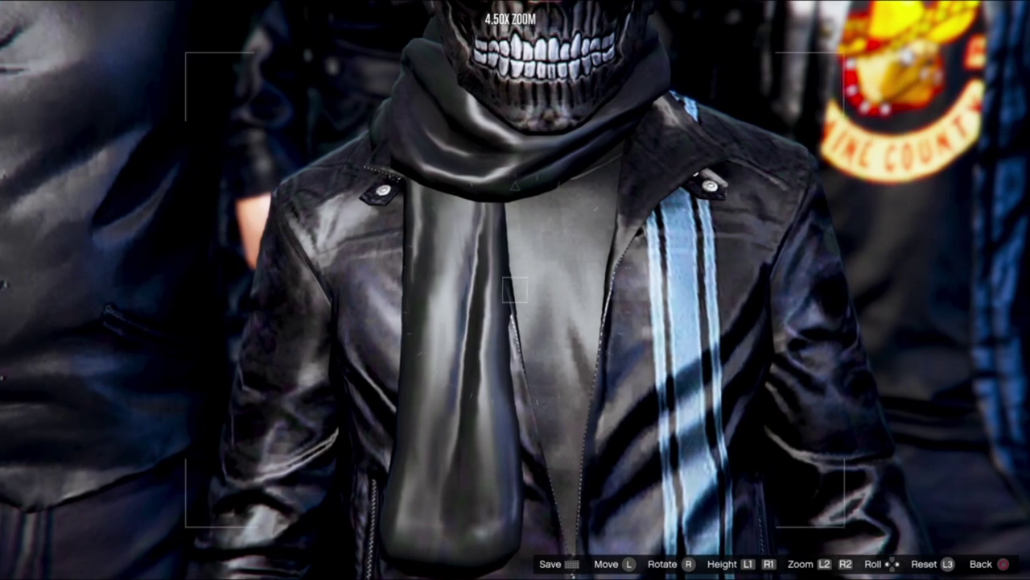
key("e")
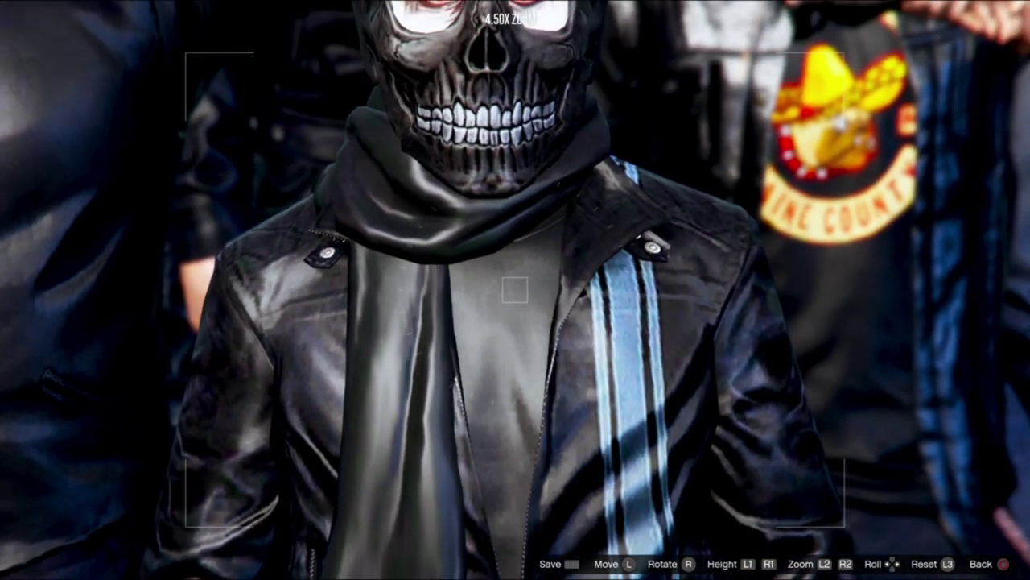
key("e")
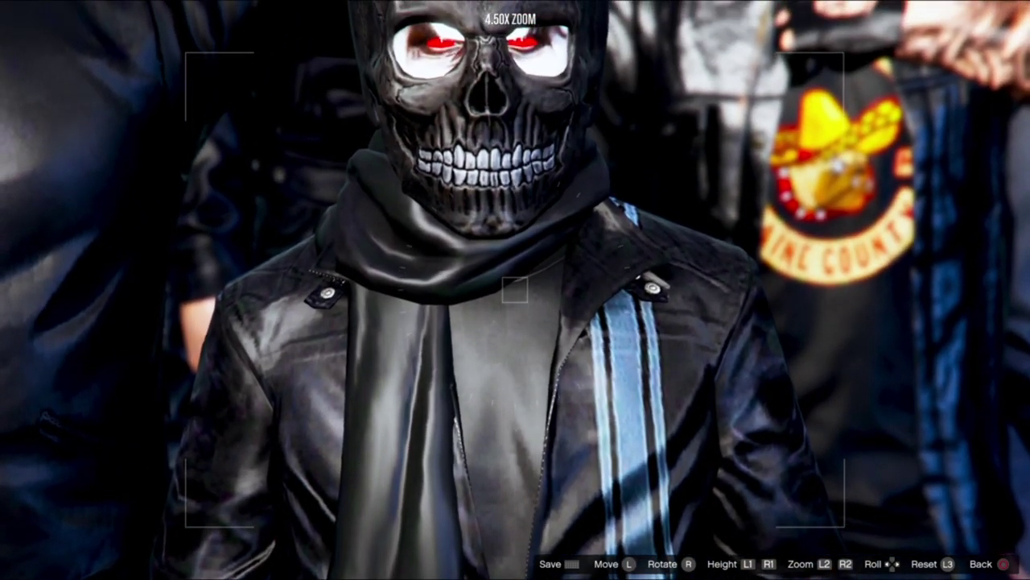
key("w")
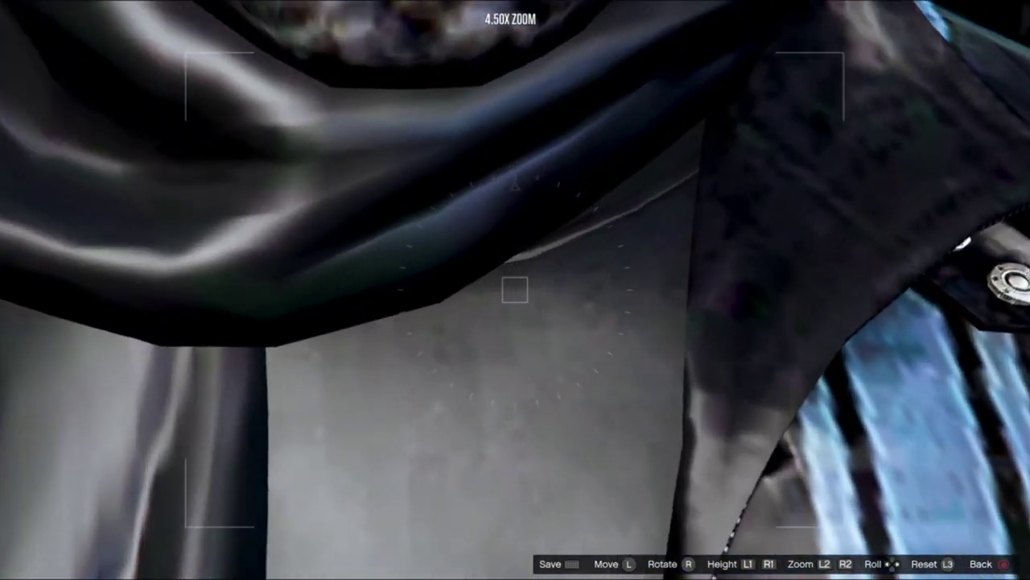
key("w")
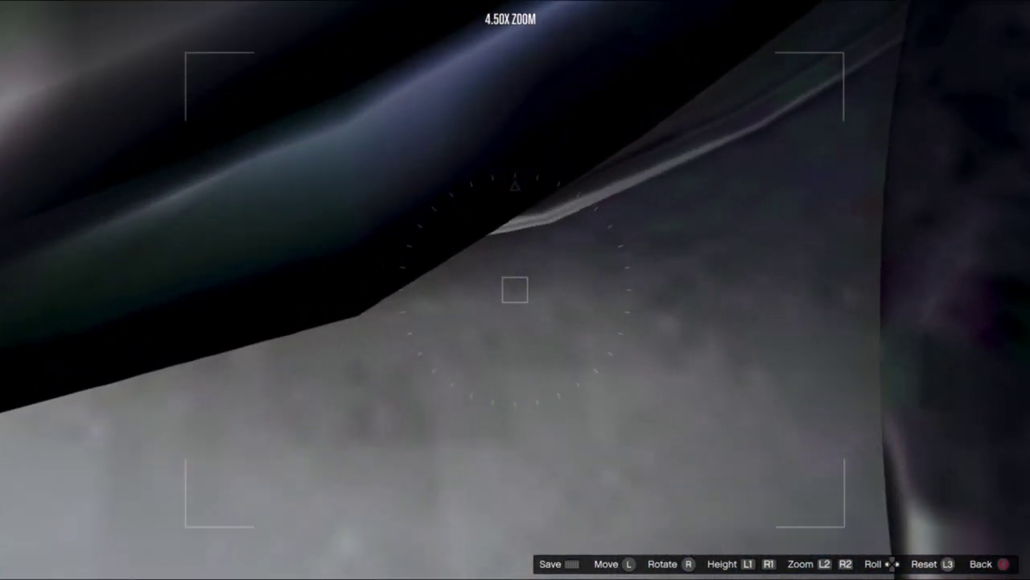
Step: Leave the clip editor, saving changes, to Project 22's main menu
key("Escape")
key("Escape")
key("Escape")
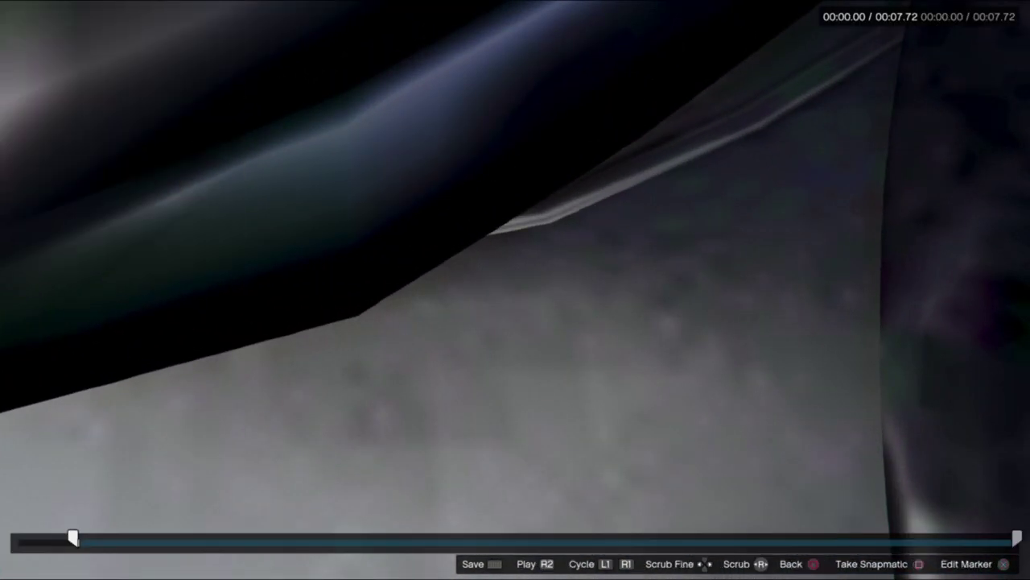
key("Escape")
key("Return")
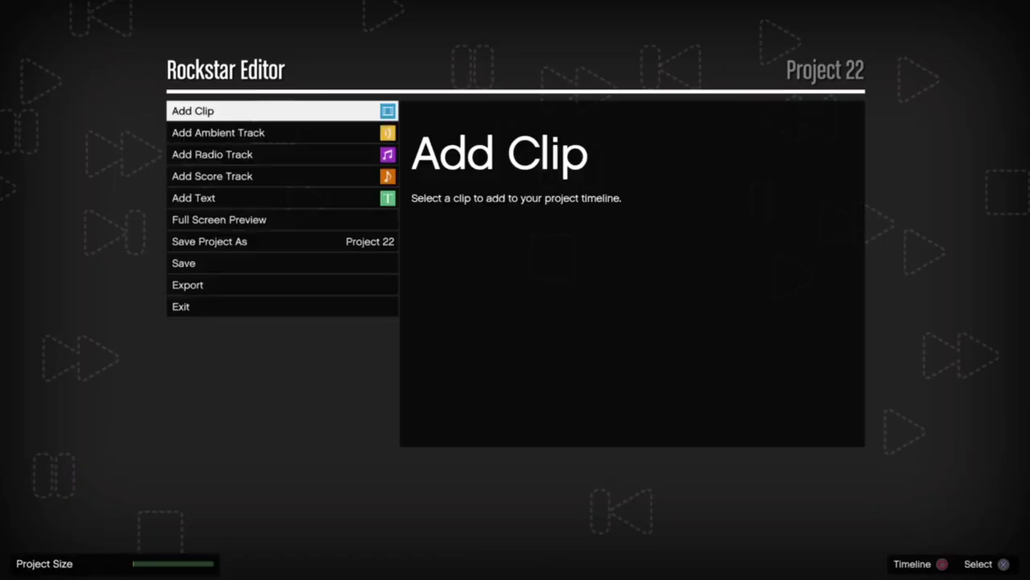
Step: Return to Project 22's timeline and reopen the 00:07.72 clip for editing
key("Return")
key("Escape")
key("Return")
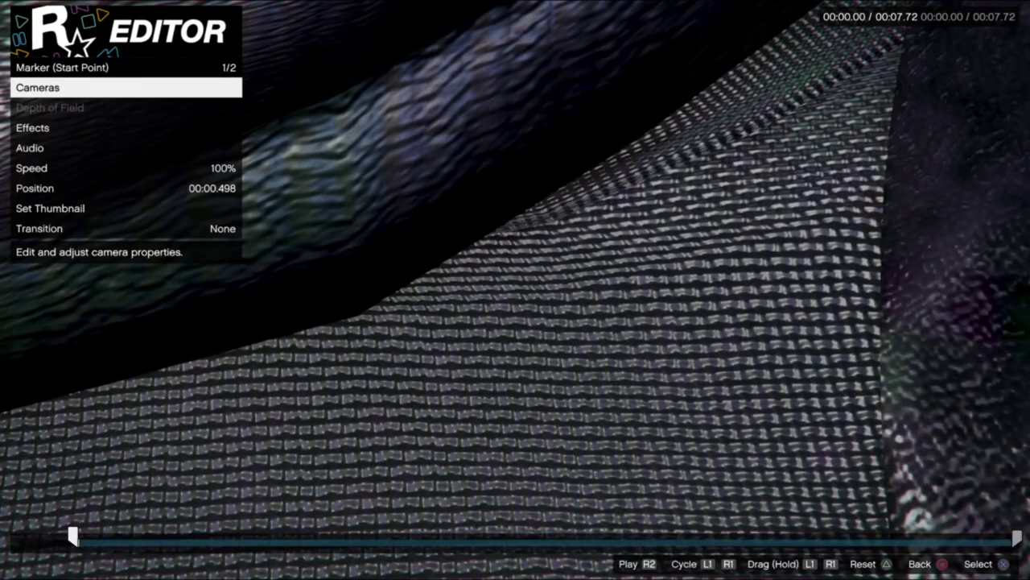
Step: Reframe the start free camera as a medium shot of the skull-masked biker between two bikers
key("Return")
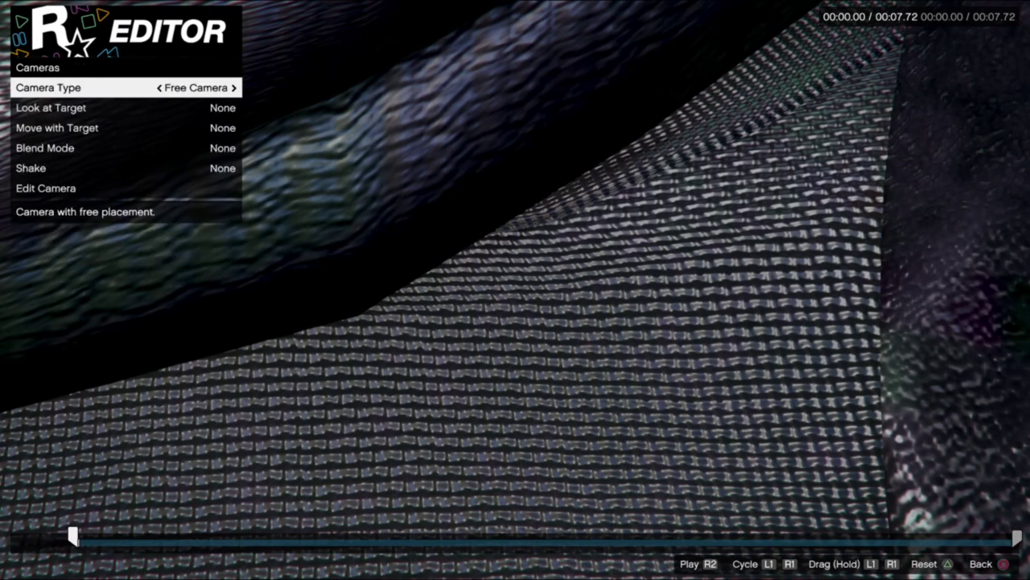
key("Up")
key("Return")
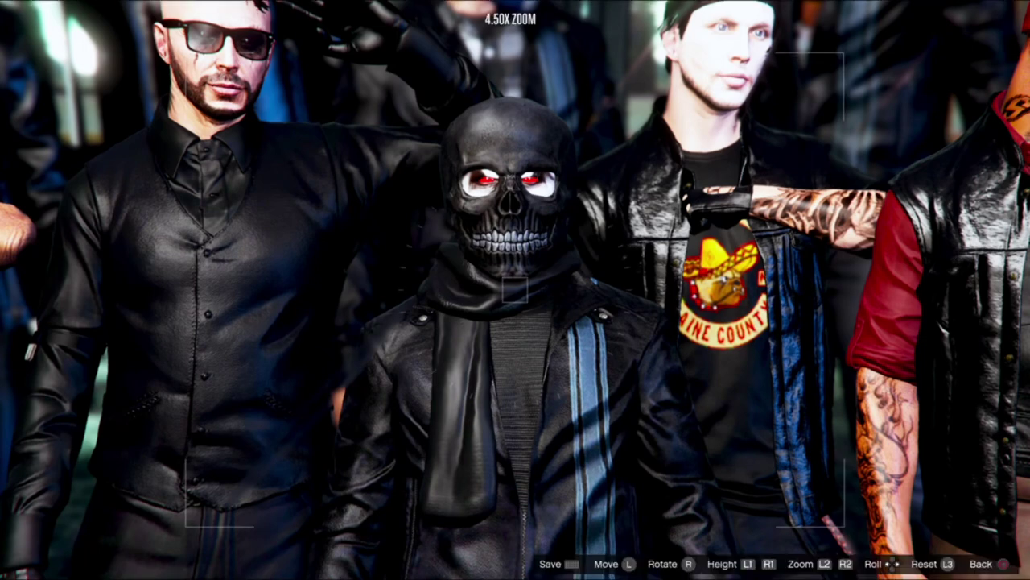
Step: Fly the 07.37 marker's free camera out to the night street framing the lit Maze Bank lettering
key("Escape")
key("Escape")
key("Escape")
key("Left")
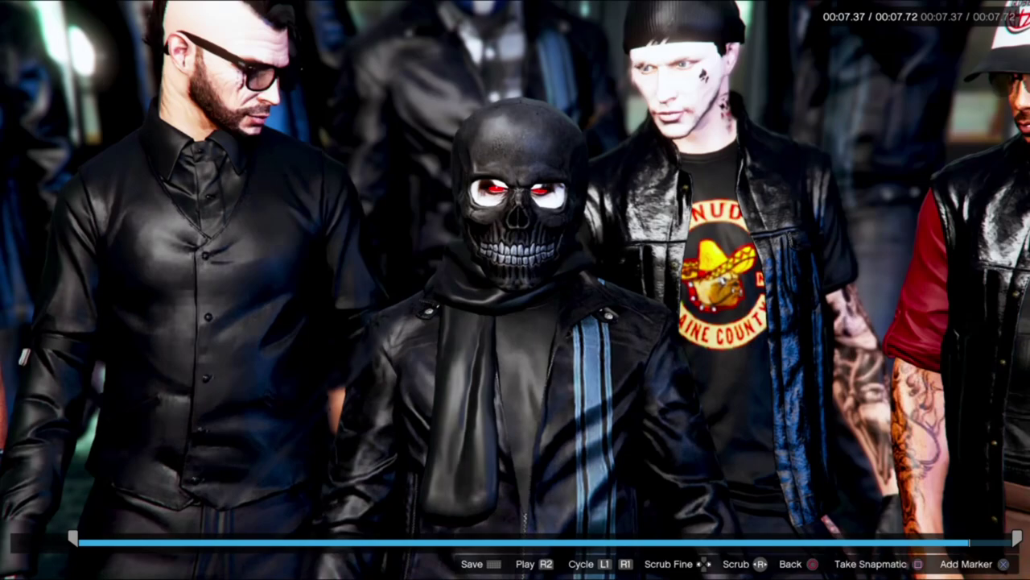
key("Return")
key("Return")
key("Up")
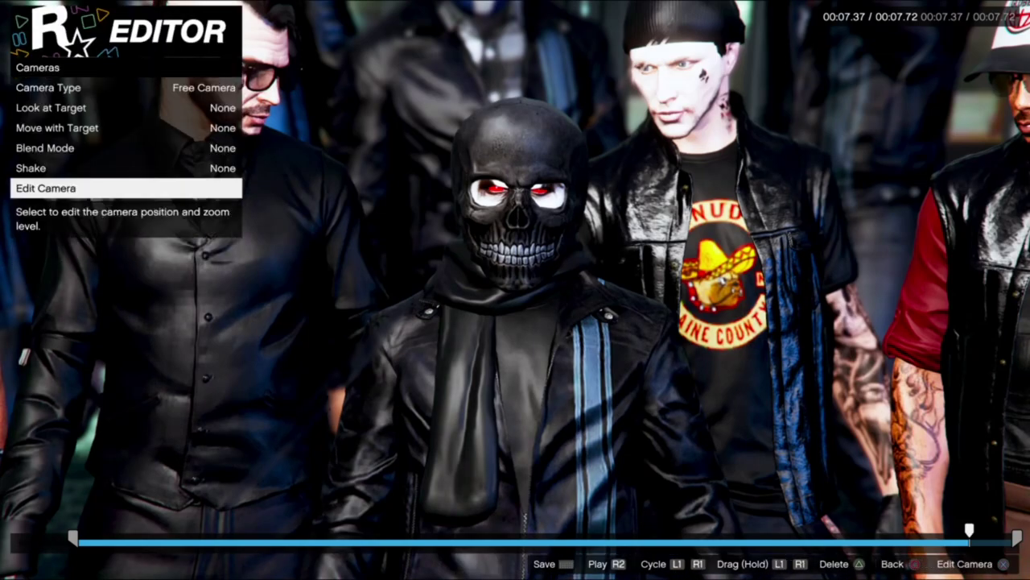
key("Return")
key("w")
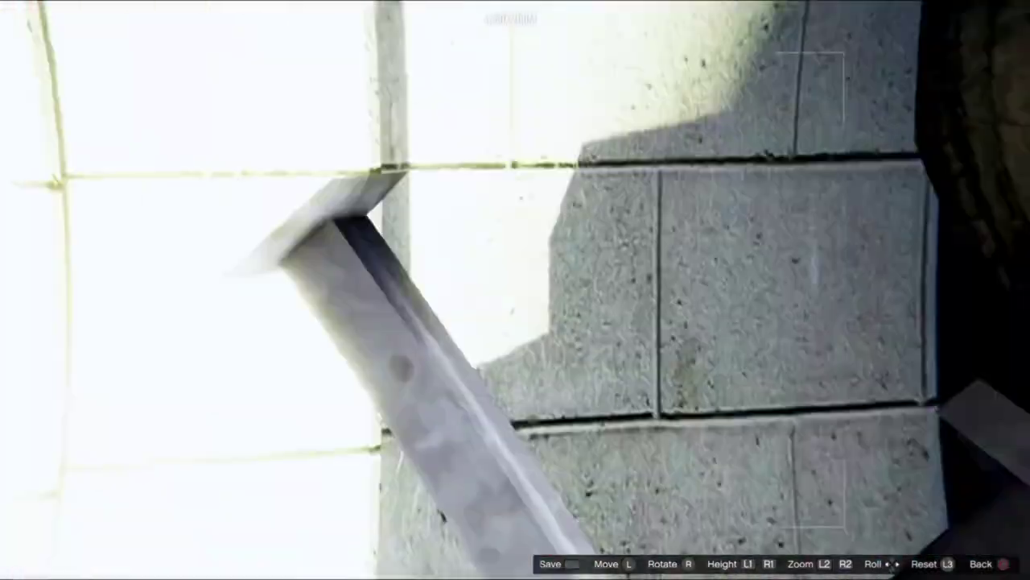
key("w")
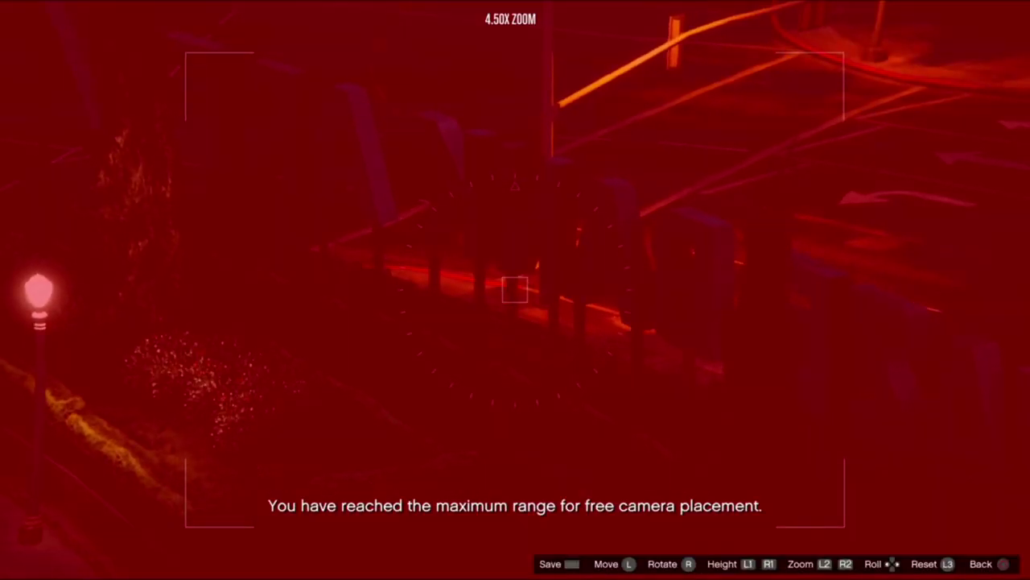
key("Escape")
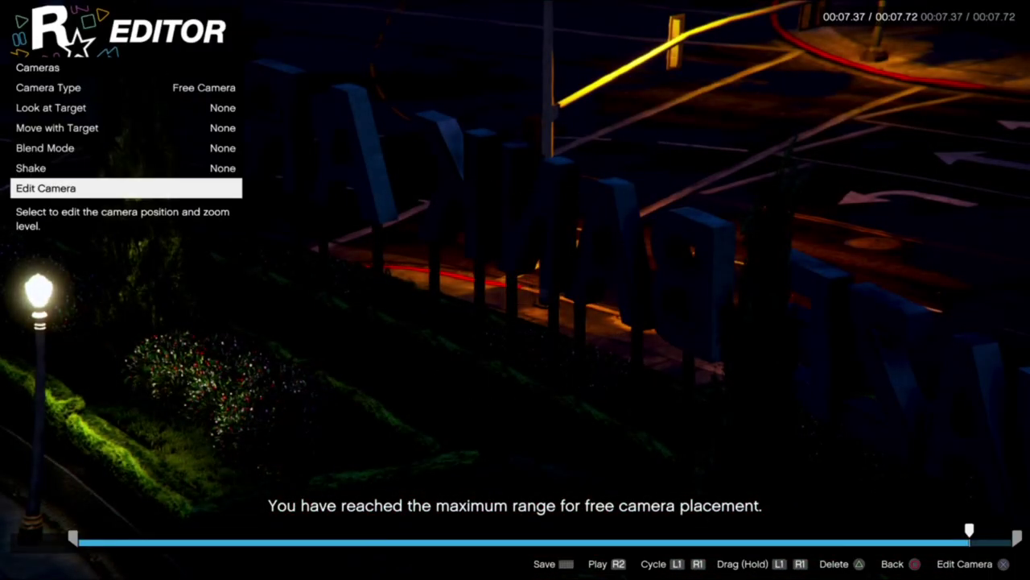
key("Escape")
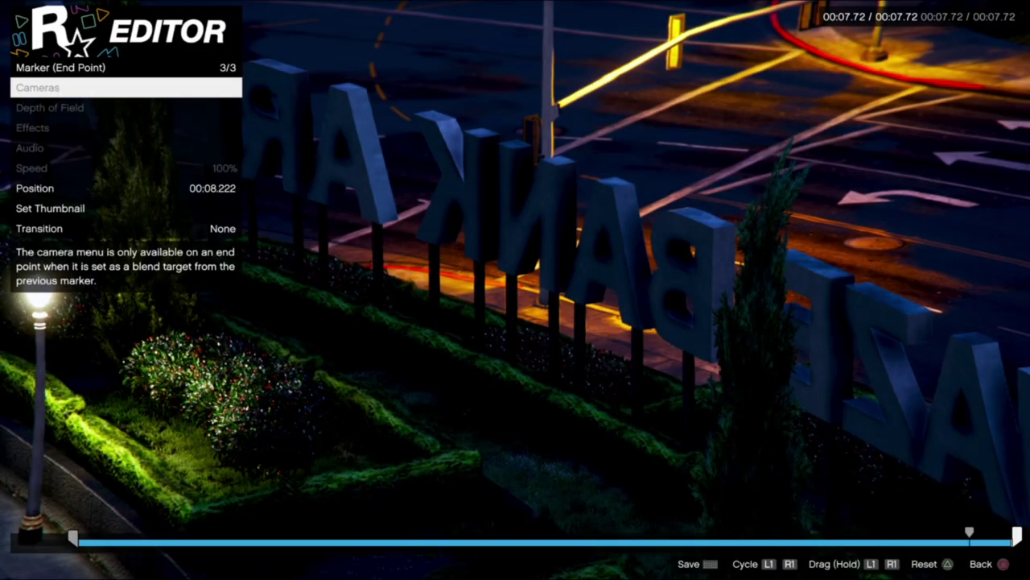
Step: Cycle through the markers back to the start-point marker
key("Left")
key("space")
key("Return")
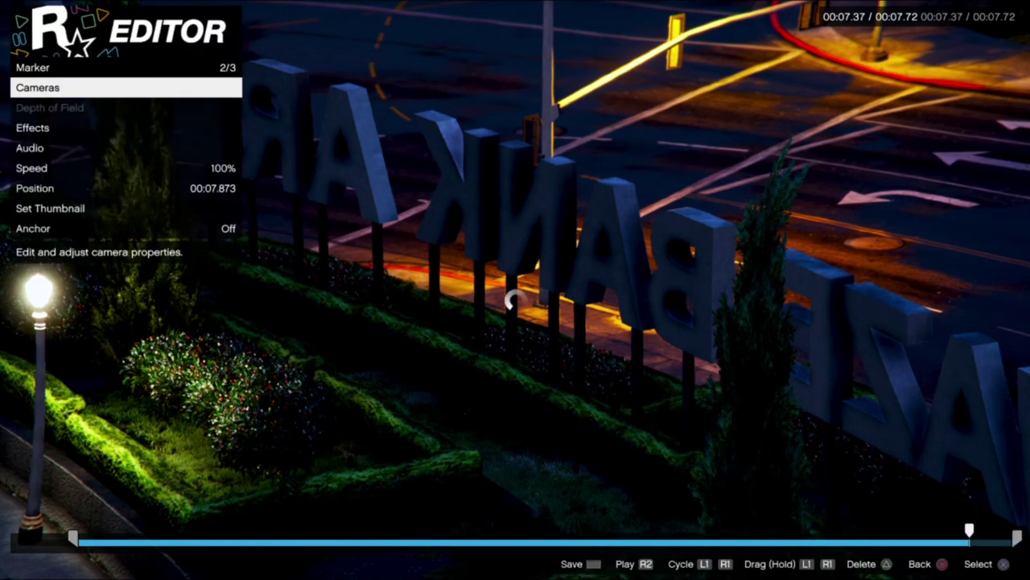
key("Left")
Step: Replay the clip, aim the start camera under the mask's jaw and scarf, then exit saving
key("space")
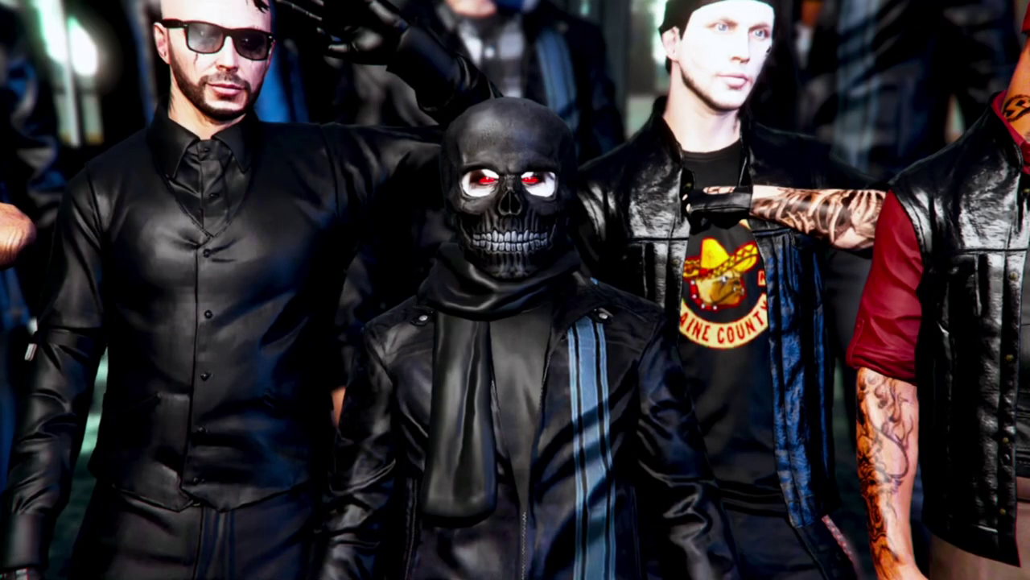
key("space")
key("Return")
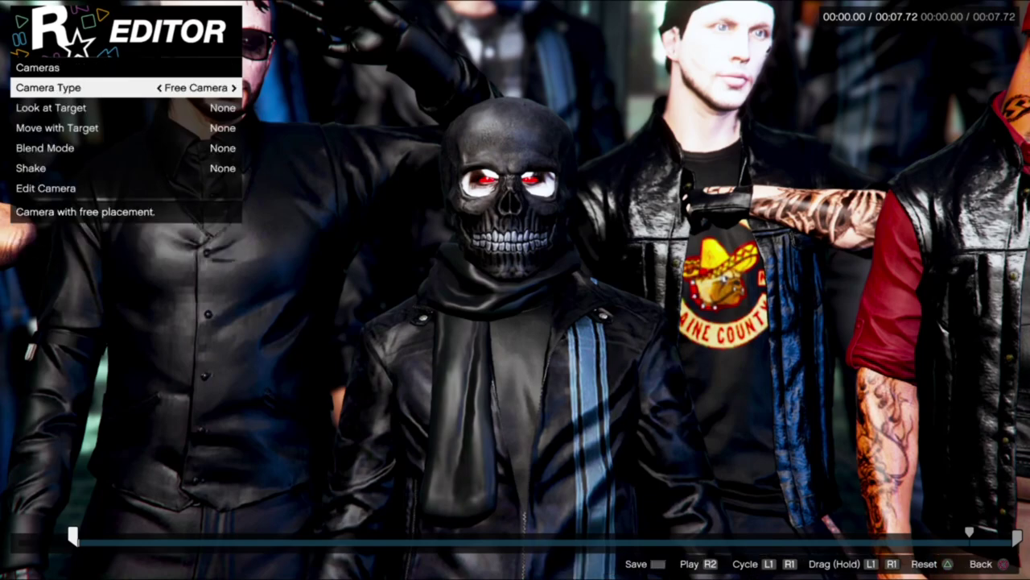
key("Up")
key("Return")
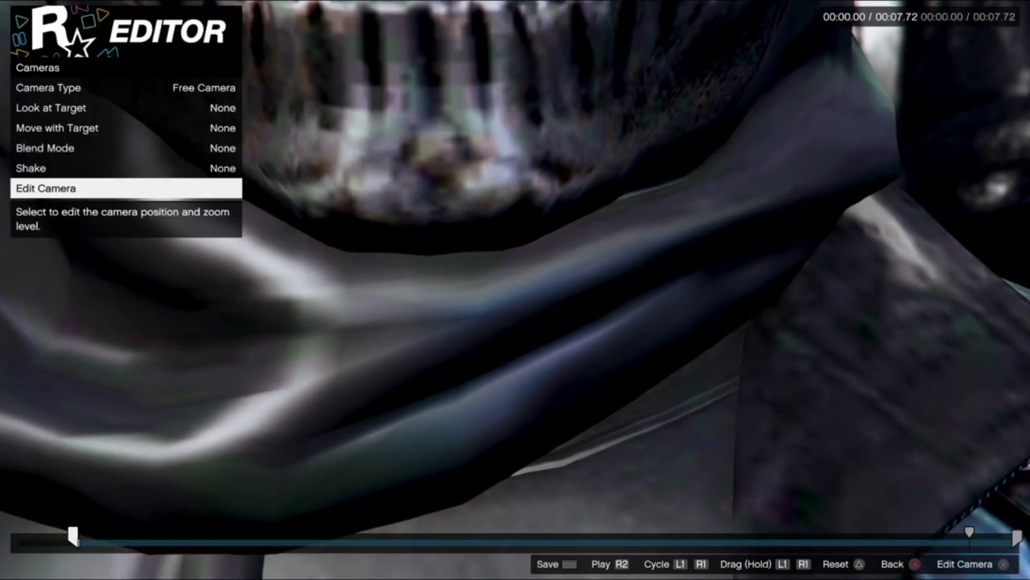
key("Escape")
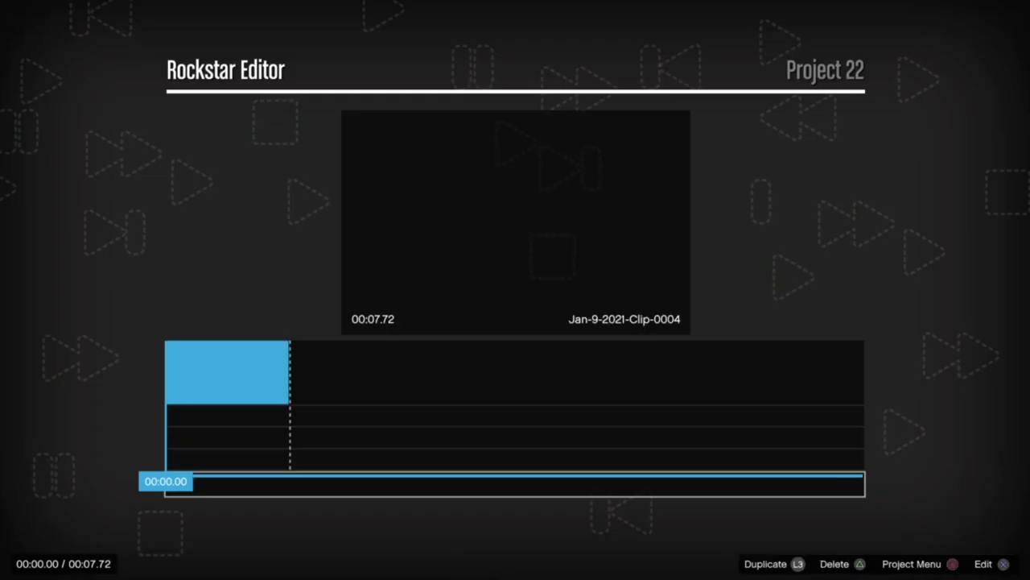